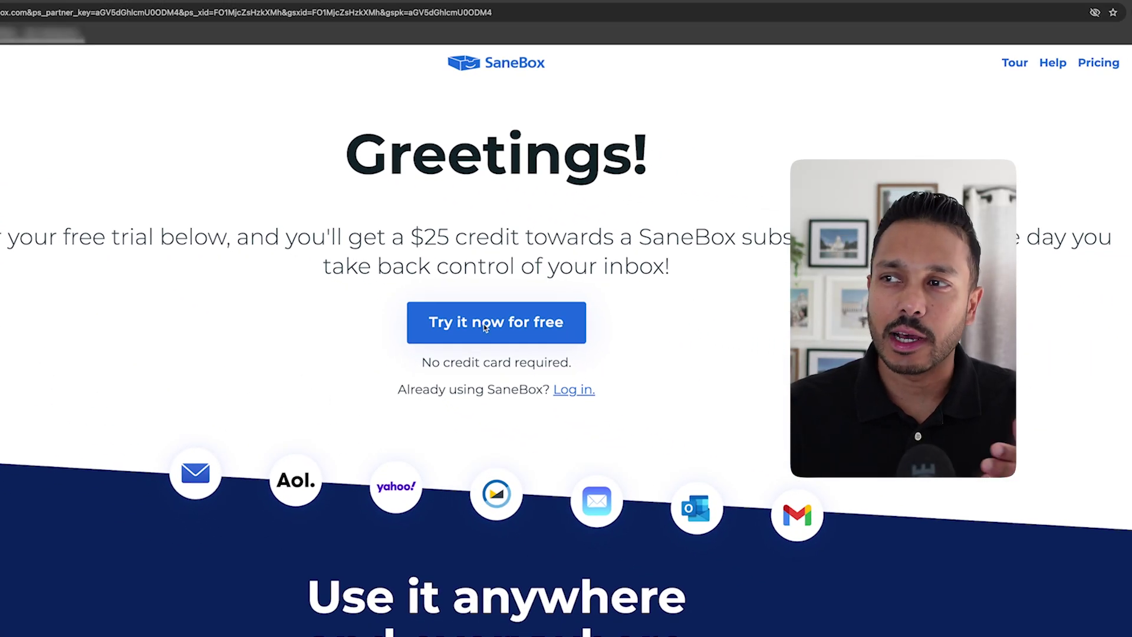
Start the free SaneBox trial to reach the account sign-up page
left_click(483, 326)
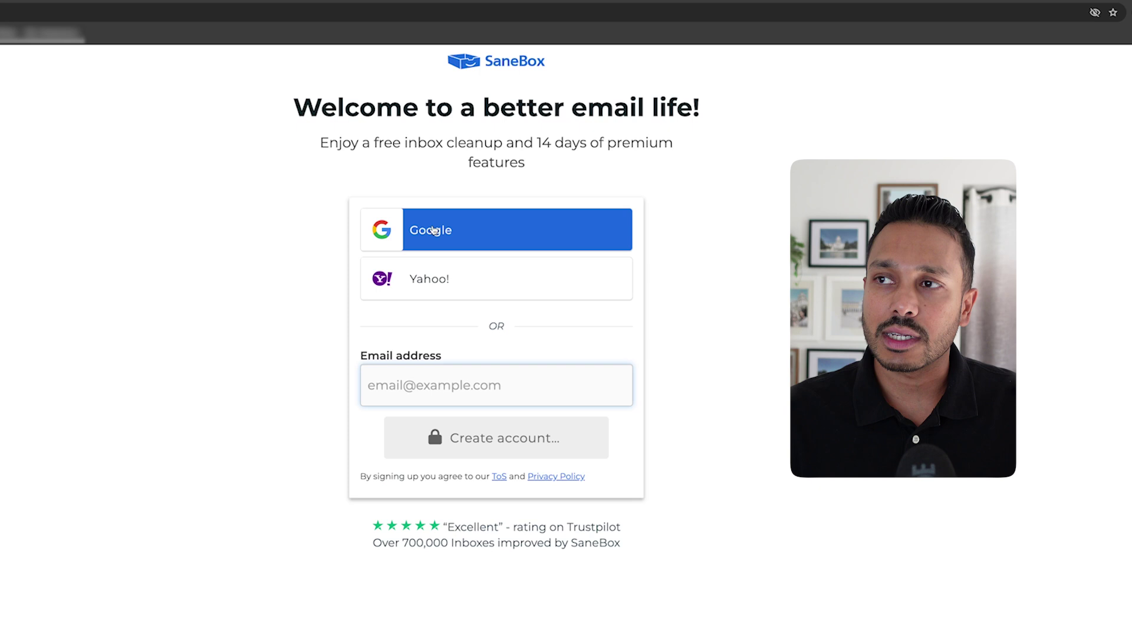
Register for SaneBox using the Google account
left_click(434, 231)
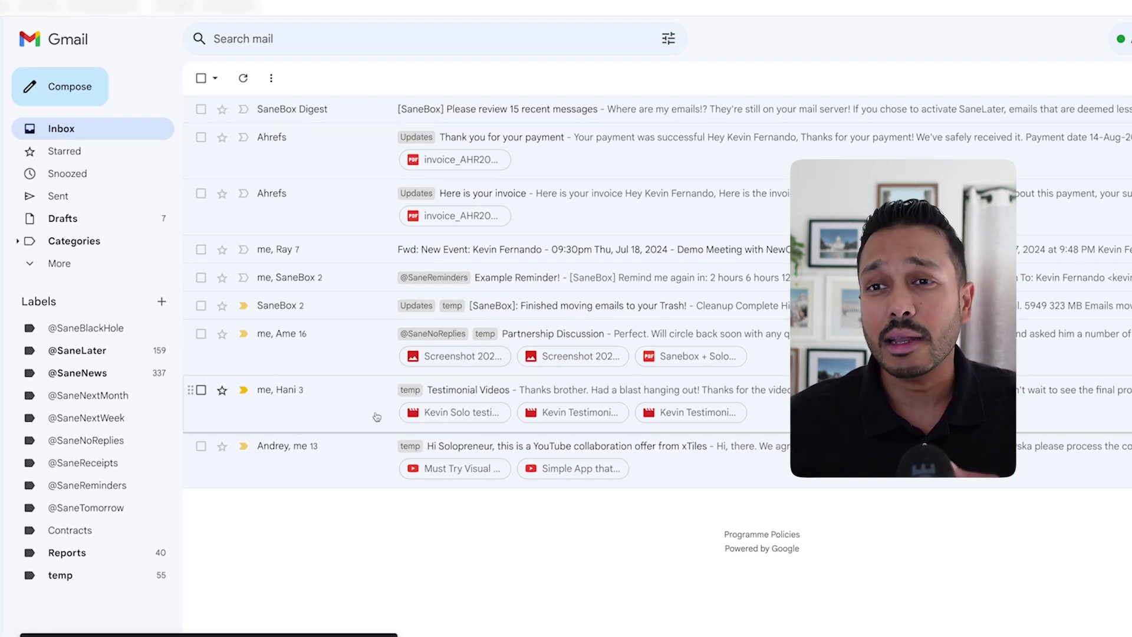
left_click(119, 356)
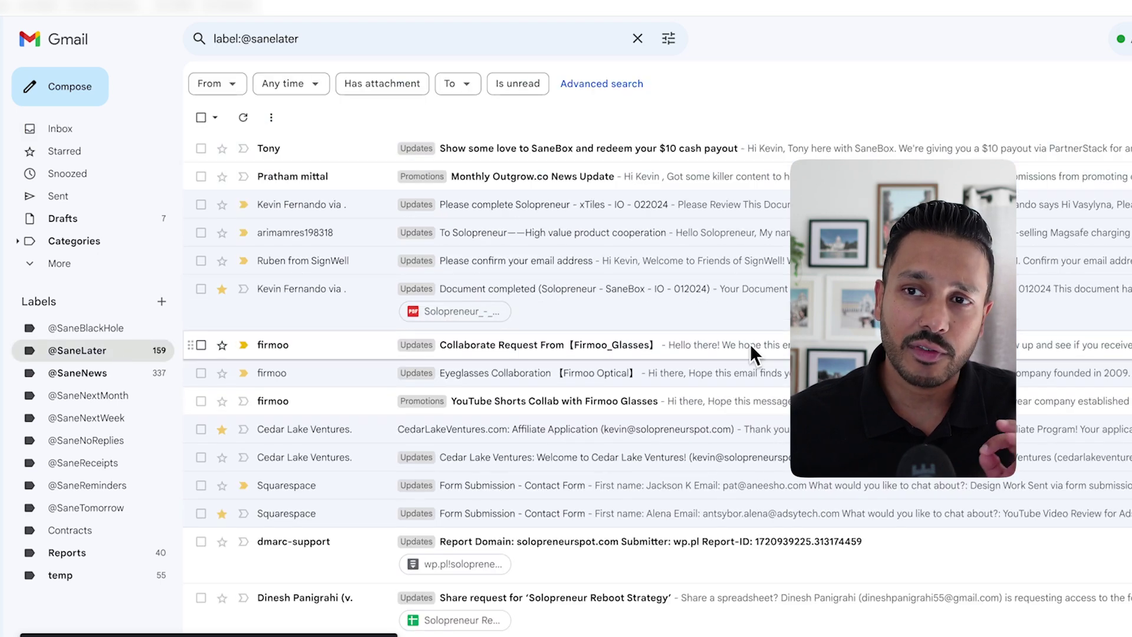
left_click(90, 374)
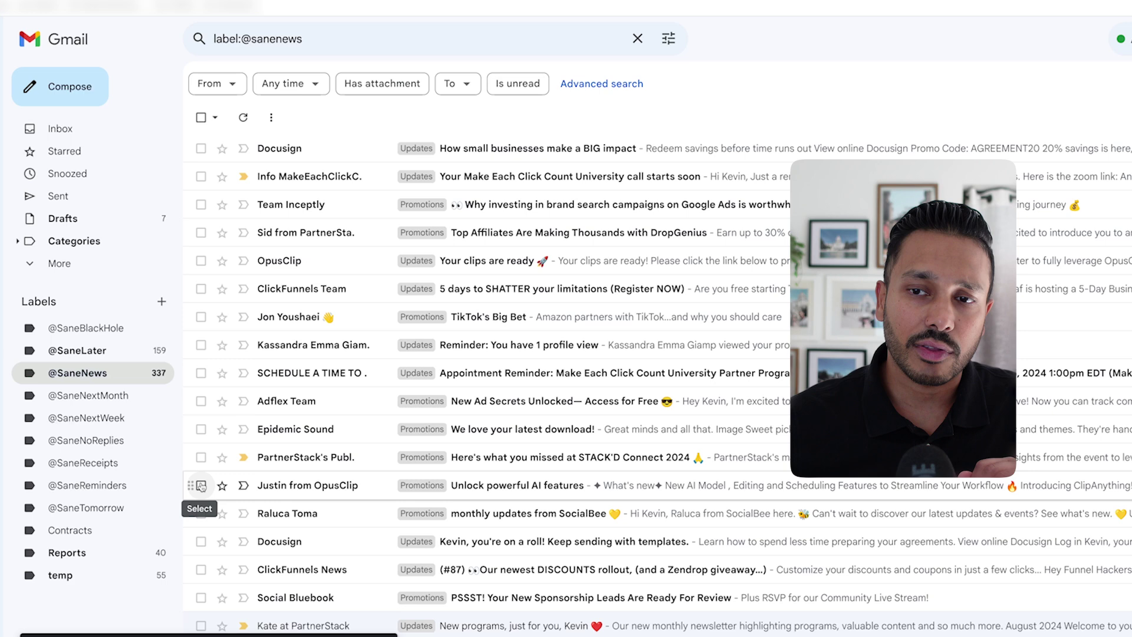
left_click(62, 131)
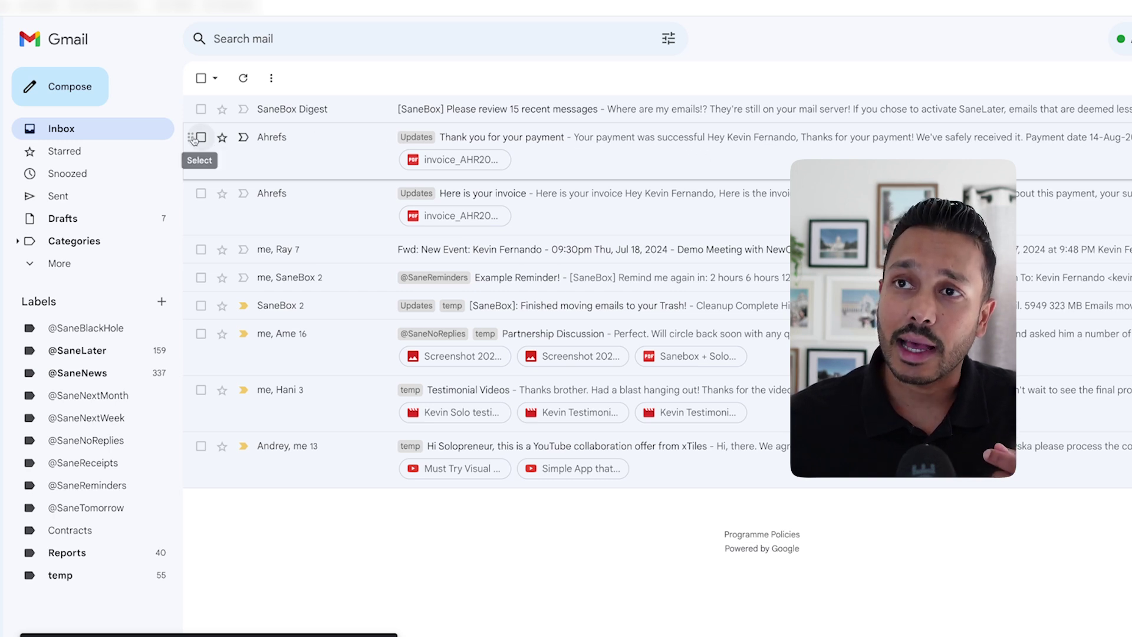
left_click_drag(192, 138, 103, 598)
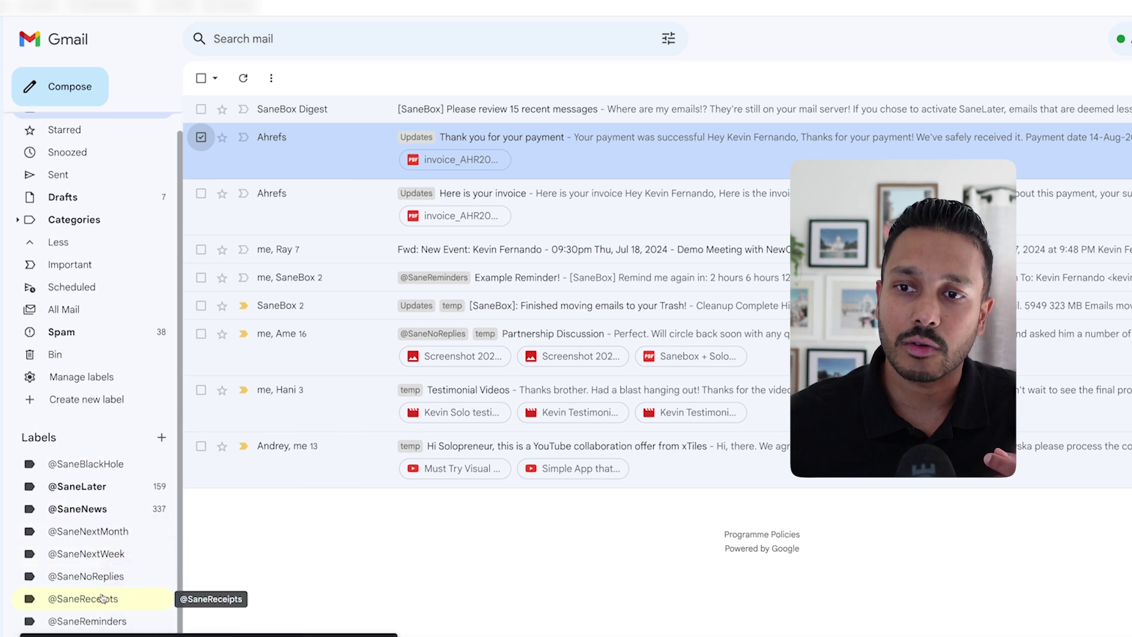
left_click_drag(102, 598, 102, 598)
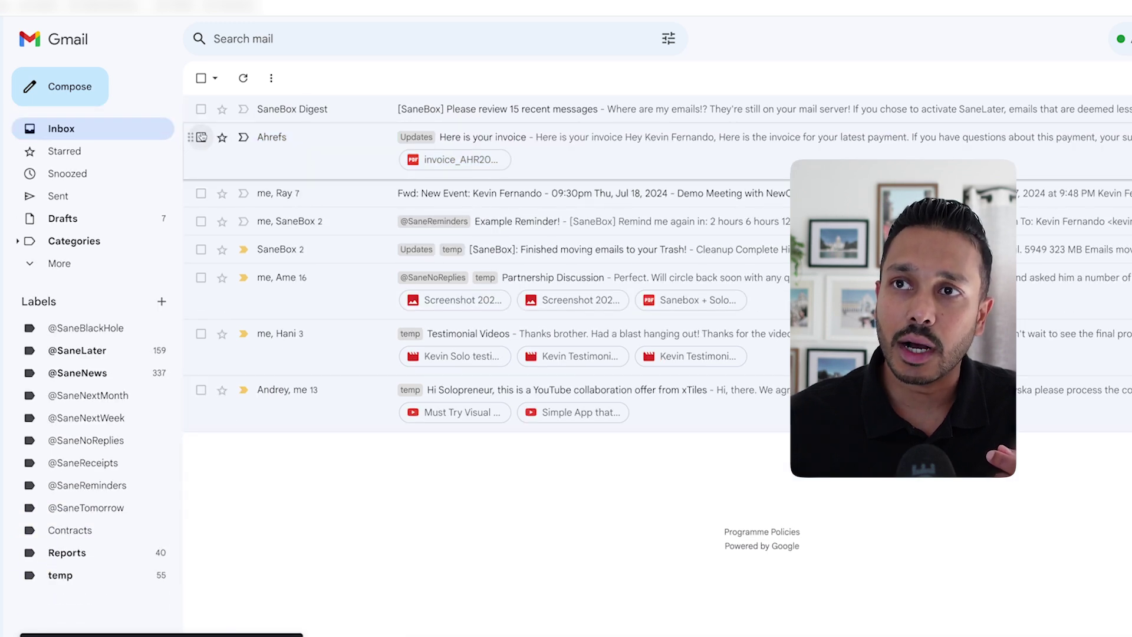
left_click_drag(192, 138, 126, 466)
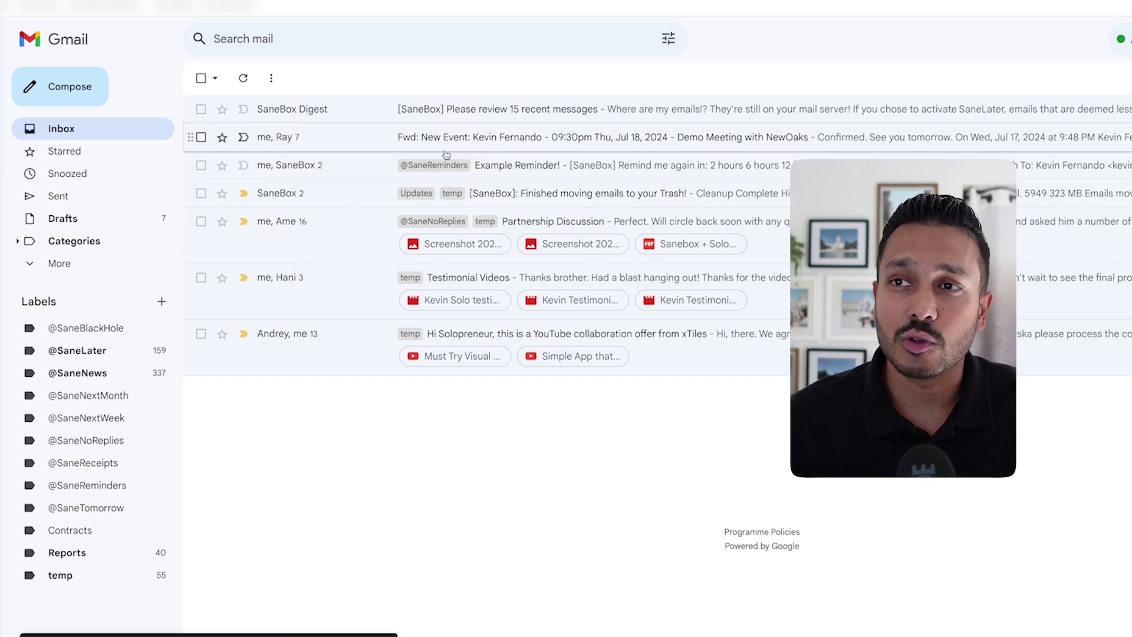
left_click(84, 352)
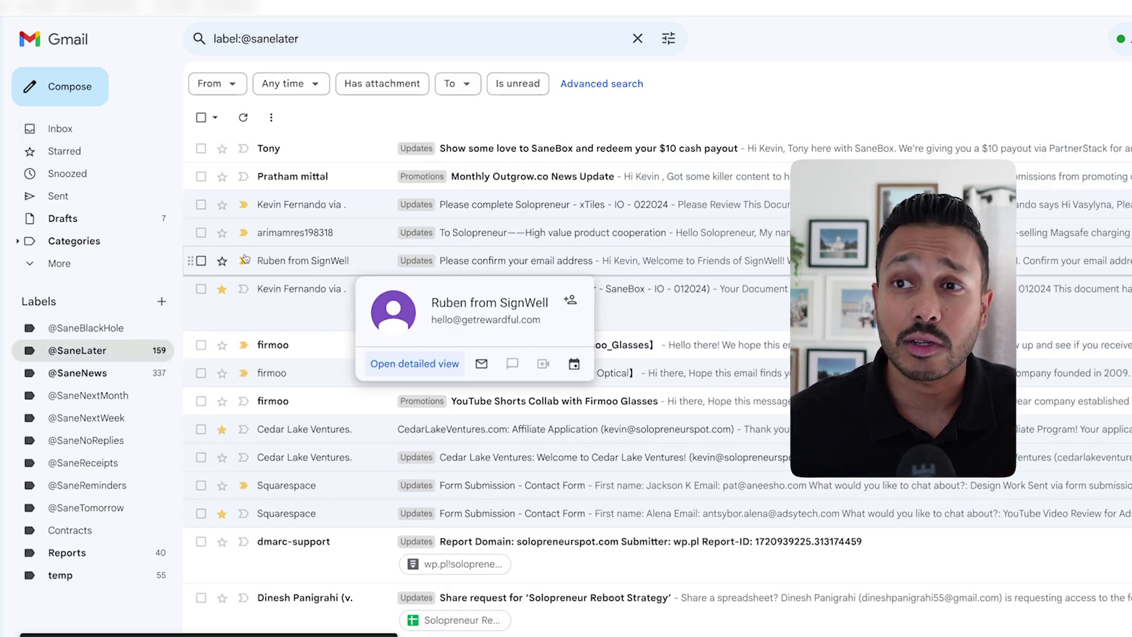
left_click_drag(195, 260, 91, 129)
left_click(88, 128)
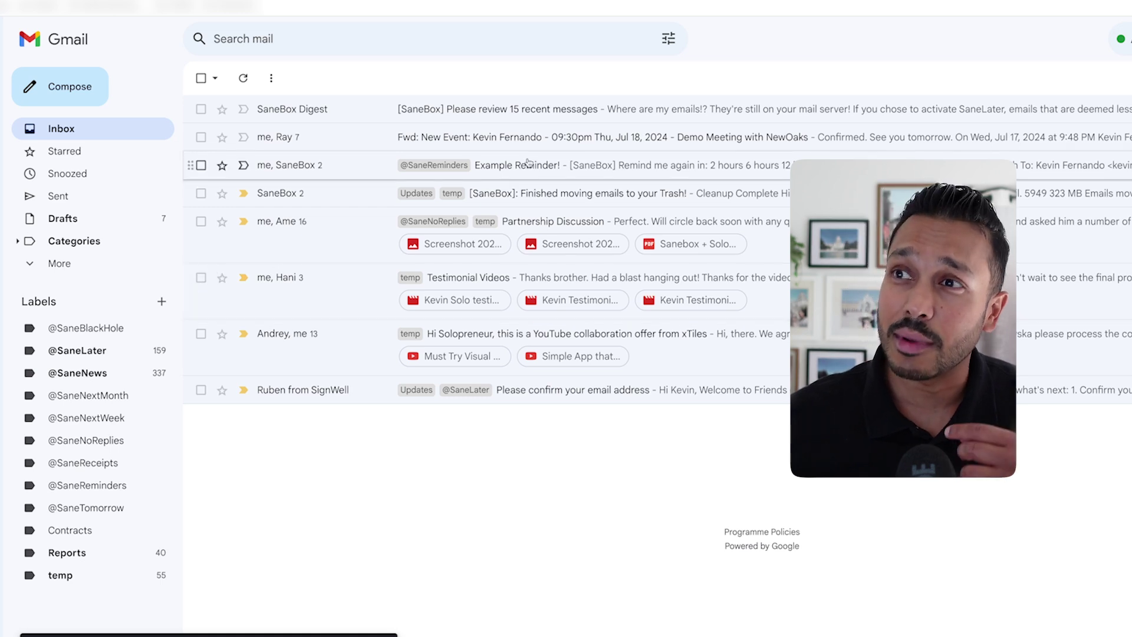
Open the SaneBox Digest email and its full online digest, reading through the listed emails
left_click(259, 108)
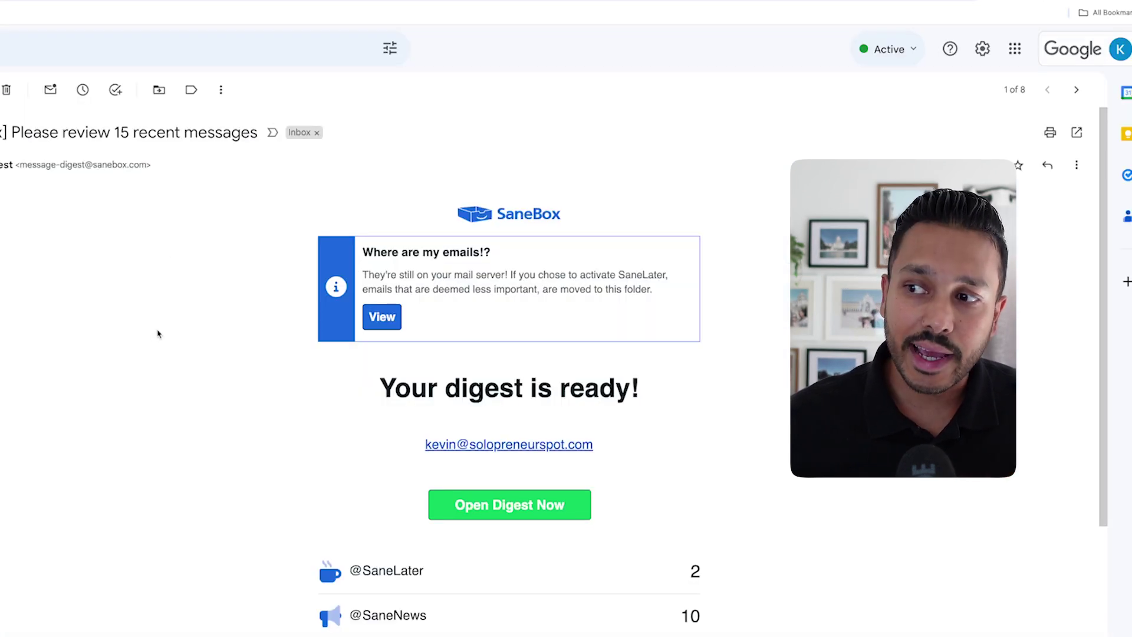
scroll(175, 349, "down", 2)
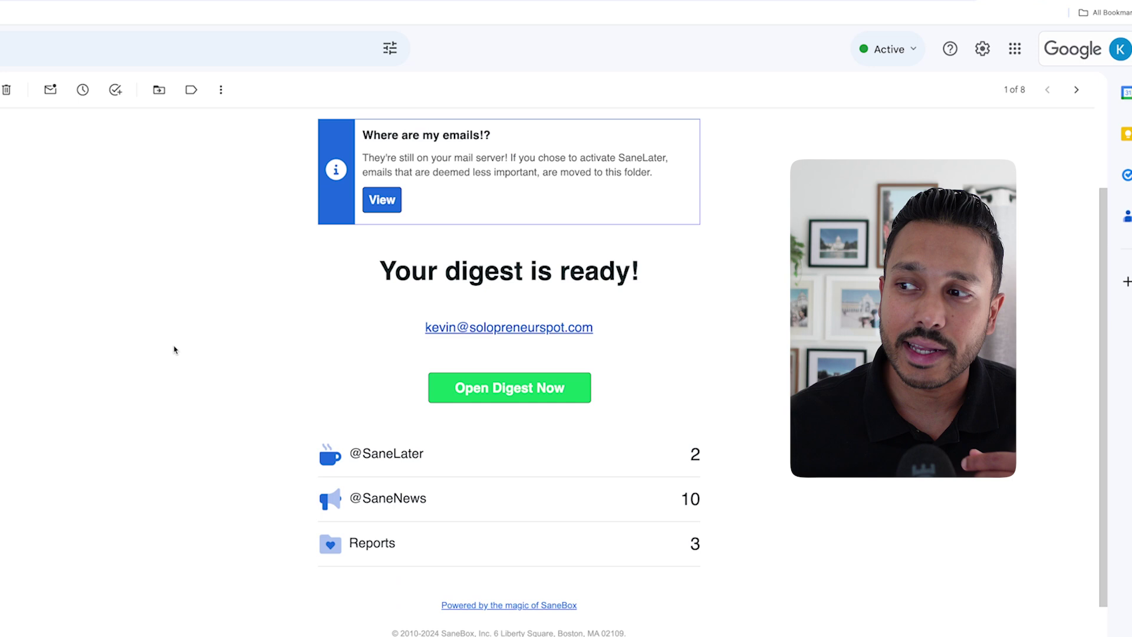
left_click(514, 389)
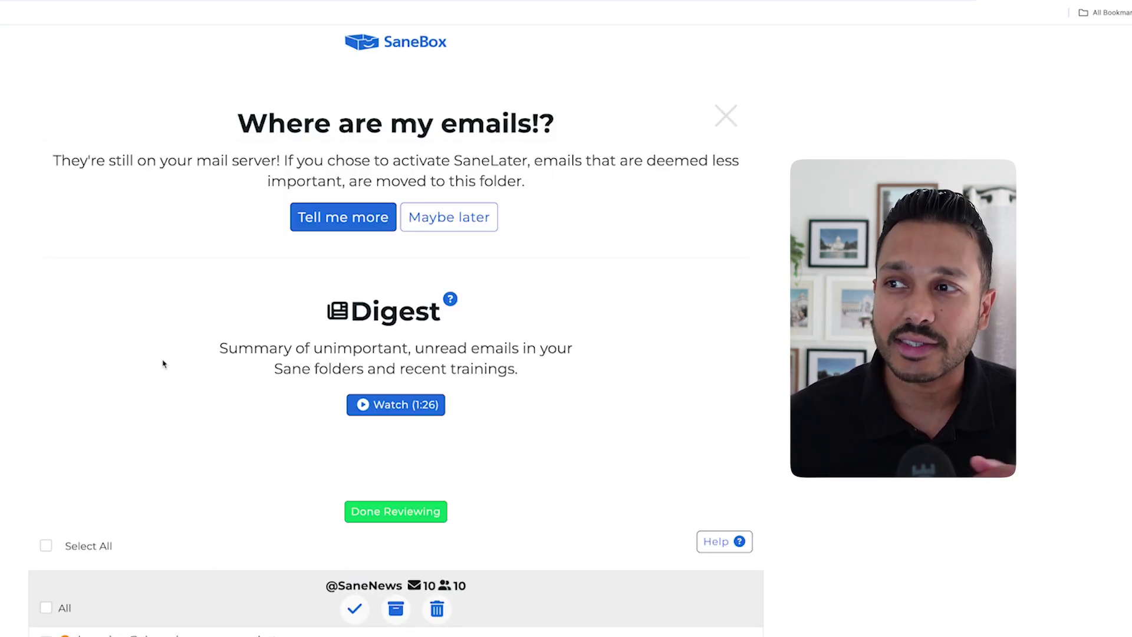
scroll(164, 363, "down", 4)
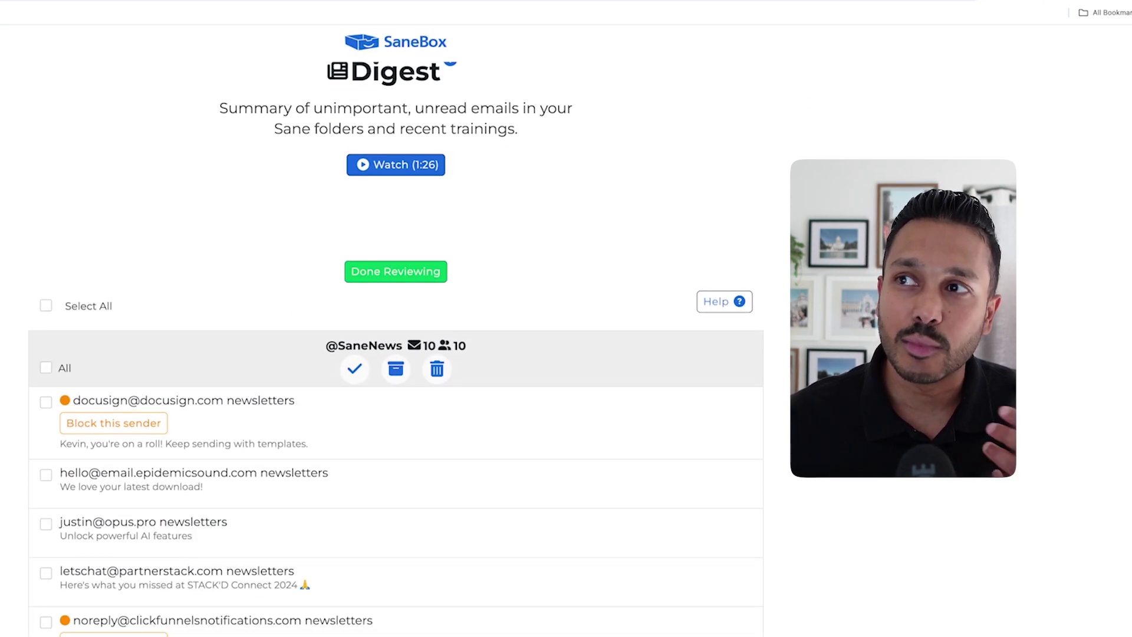
scroll(395, 400, "down", 3)
scroll(590, 466, "down", 3)
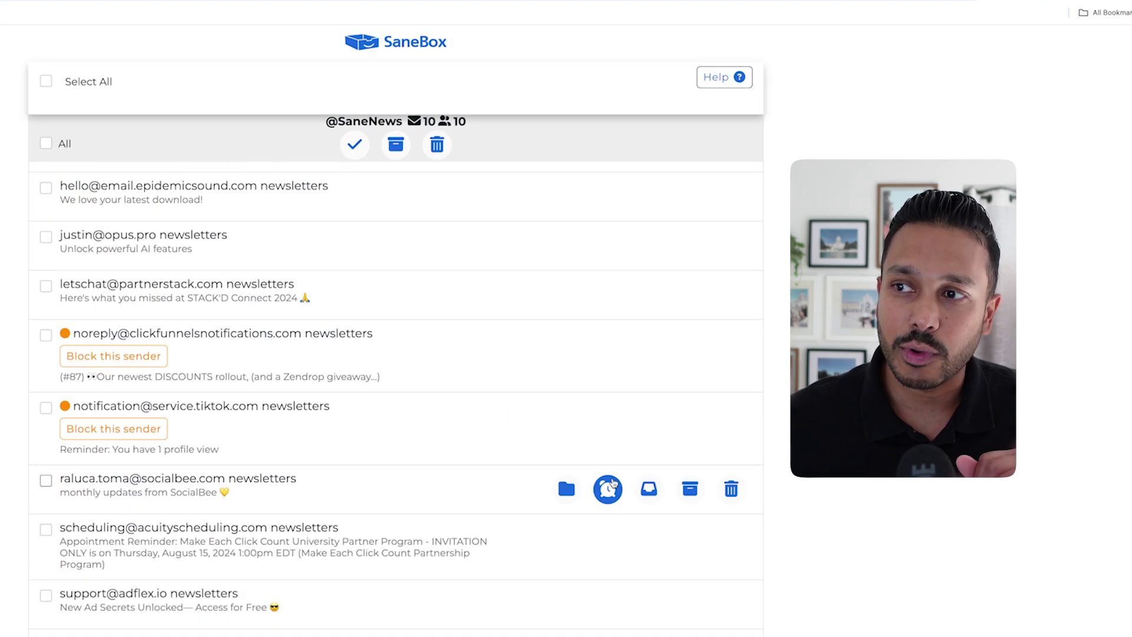
scroll(558, 467, "down", 3)
scroll(321, 436, "down", 4)
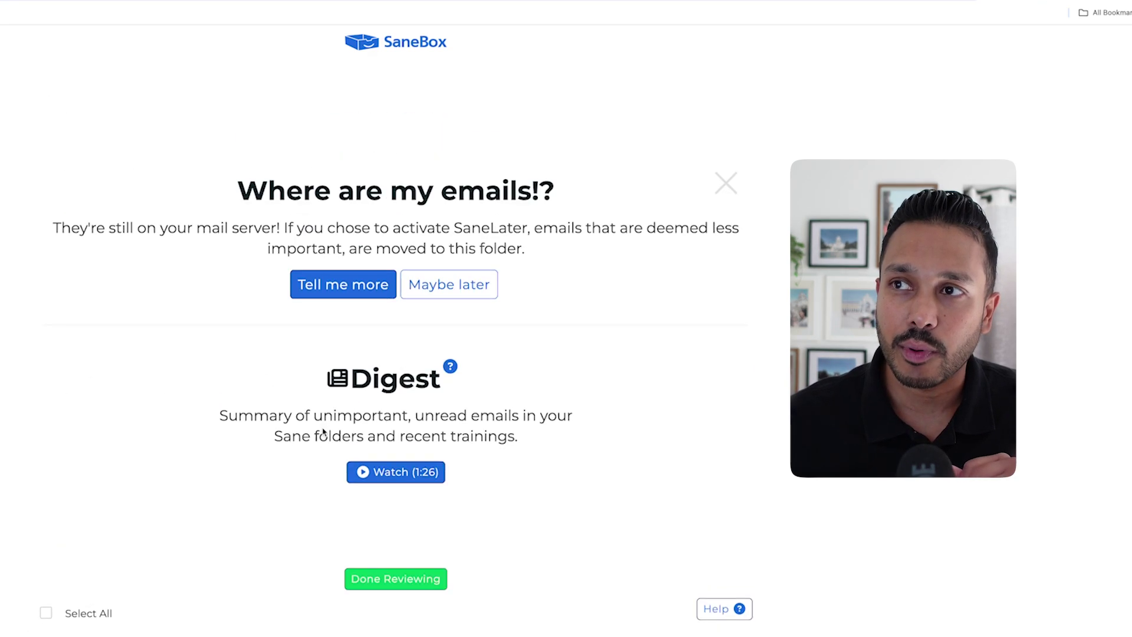
scroll(321, 430, "down", 1)
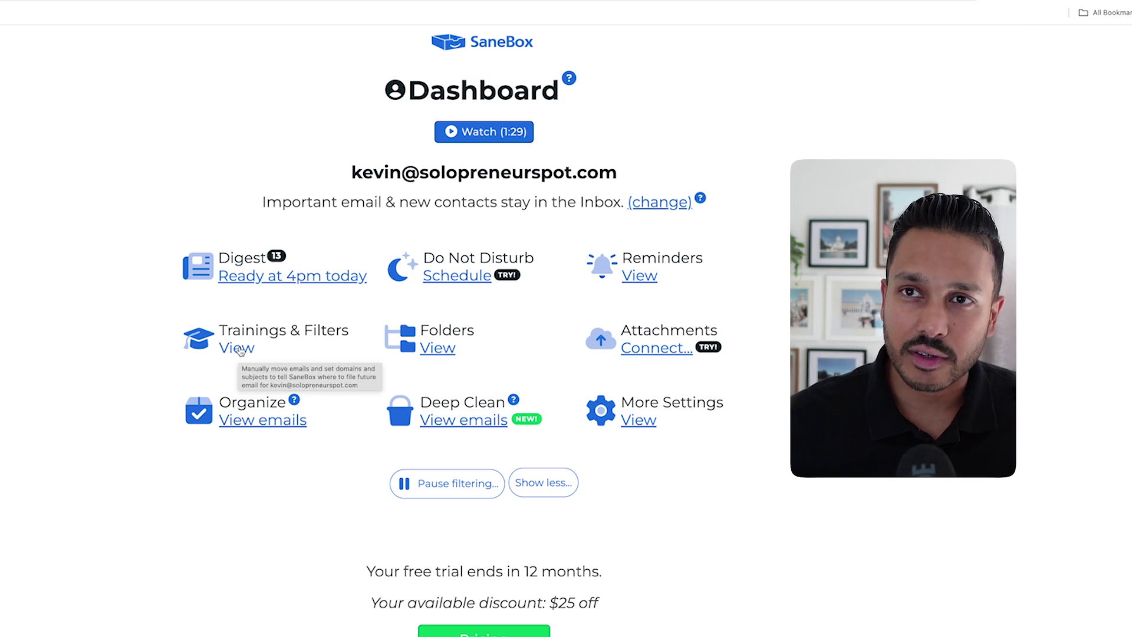
Browse the Trained Contacts list under Trainings & Filters to see each sender's folder
left_click(240, 350)
left_click(243, 304)
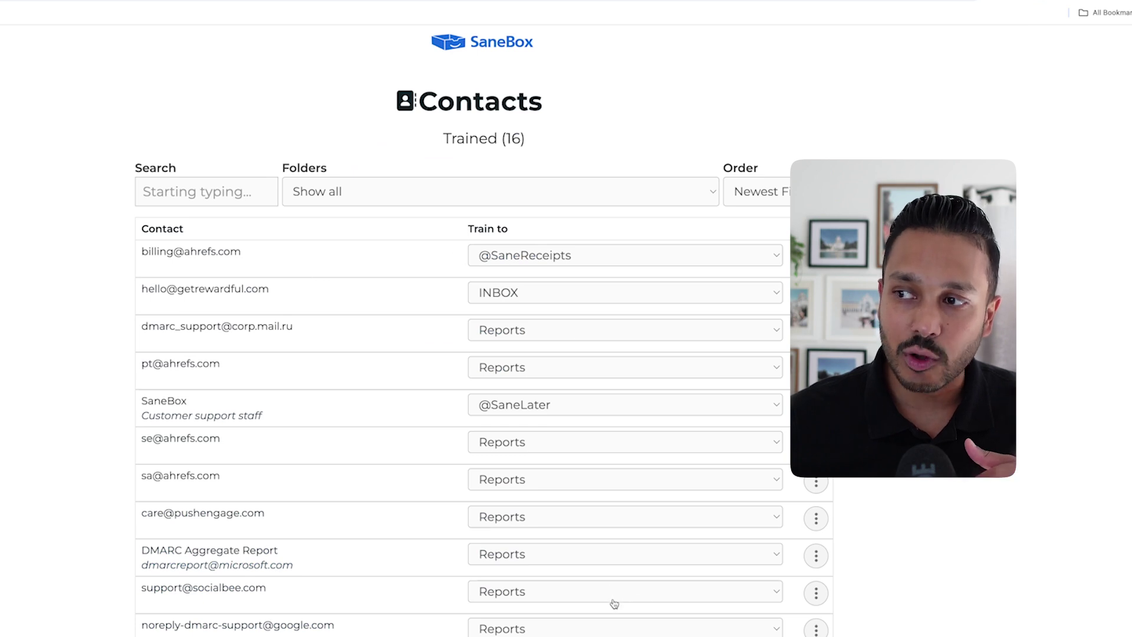
scroll(613, 603, "down", 5)
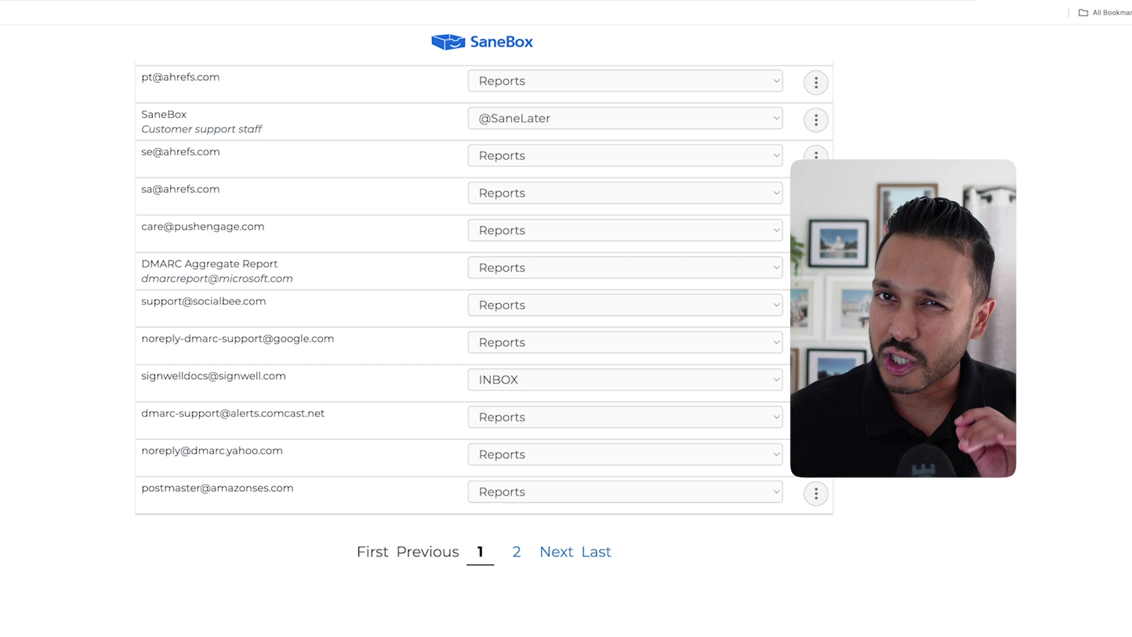
scroll(483, 353, "up", 5)
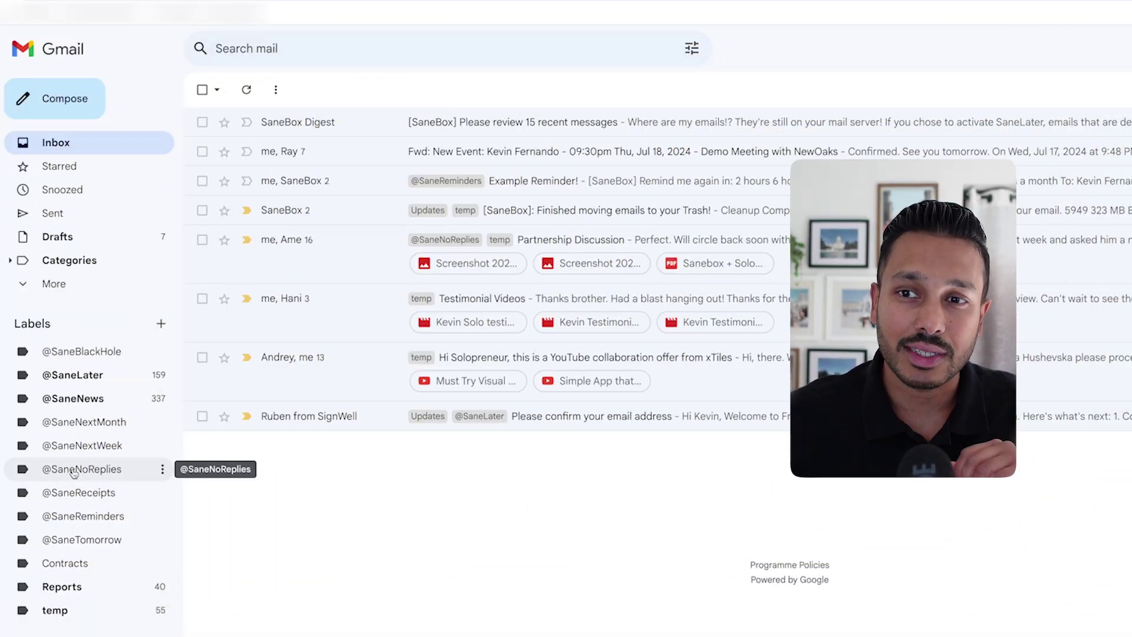
left_click(74, 472)
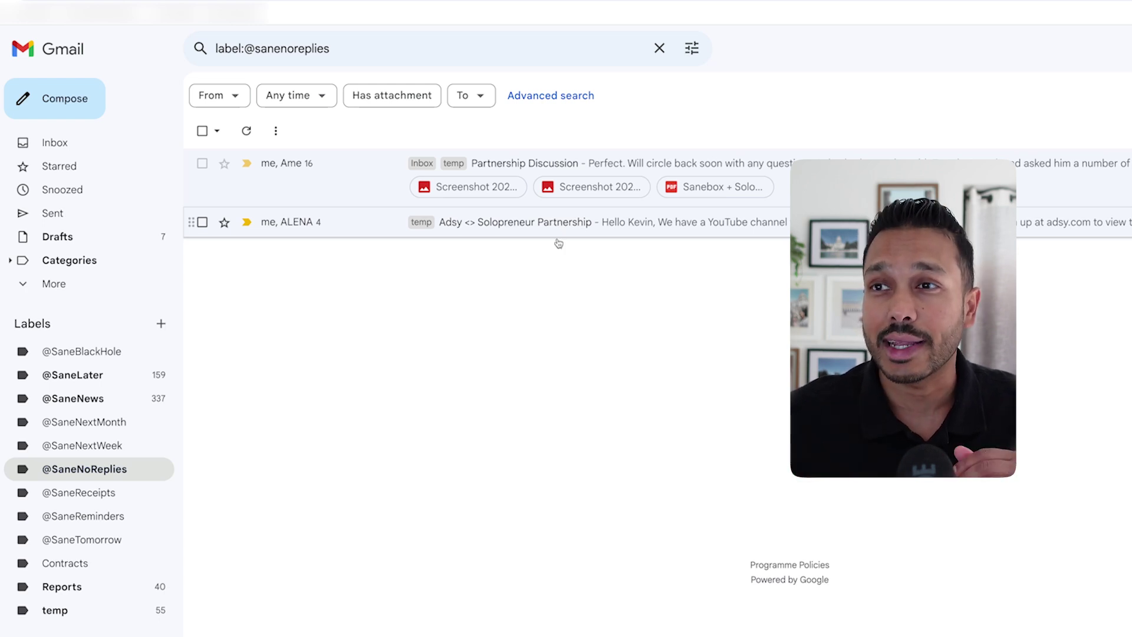
left_click(100, 152)
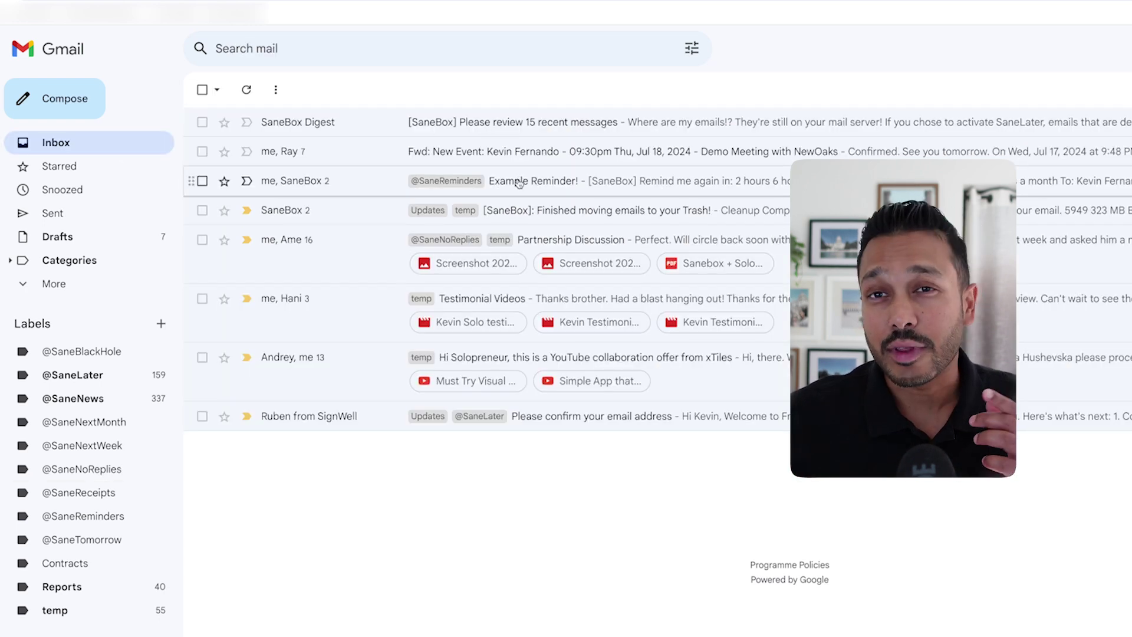
left_click(53, 98)
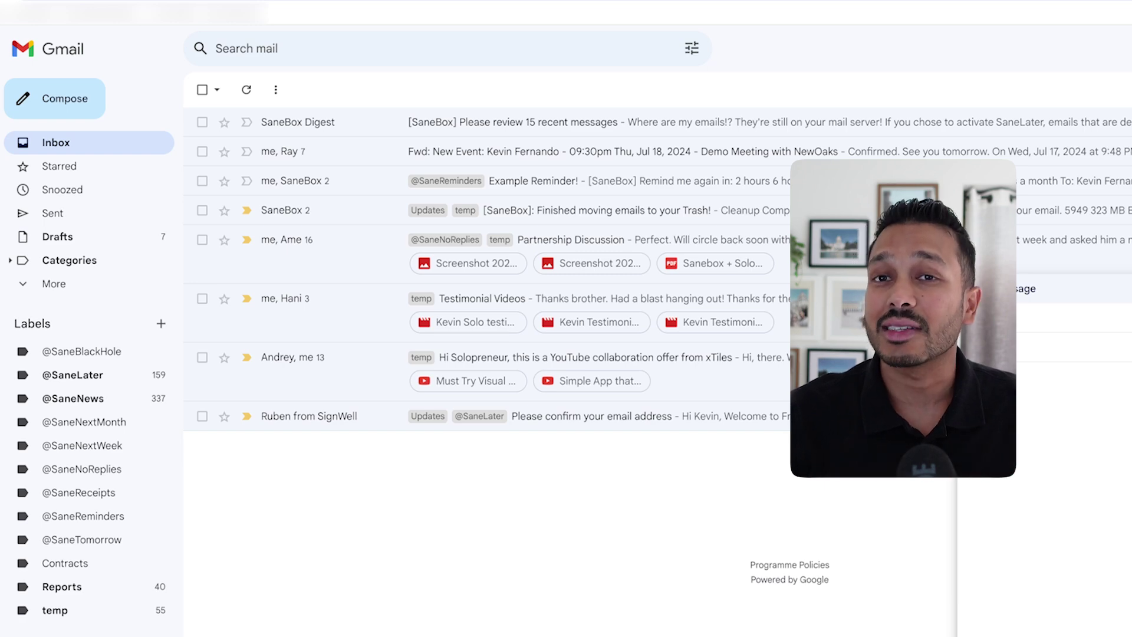
Address the draft to the suggested contact and enter a subject asking them to confirm
type("c")
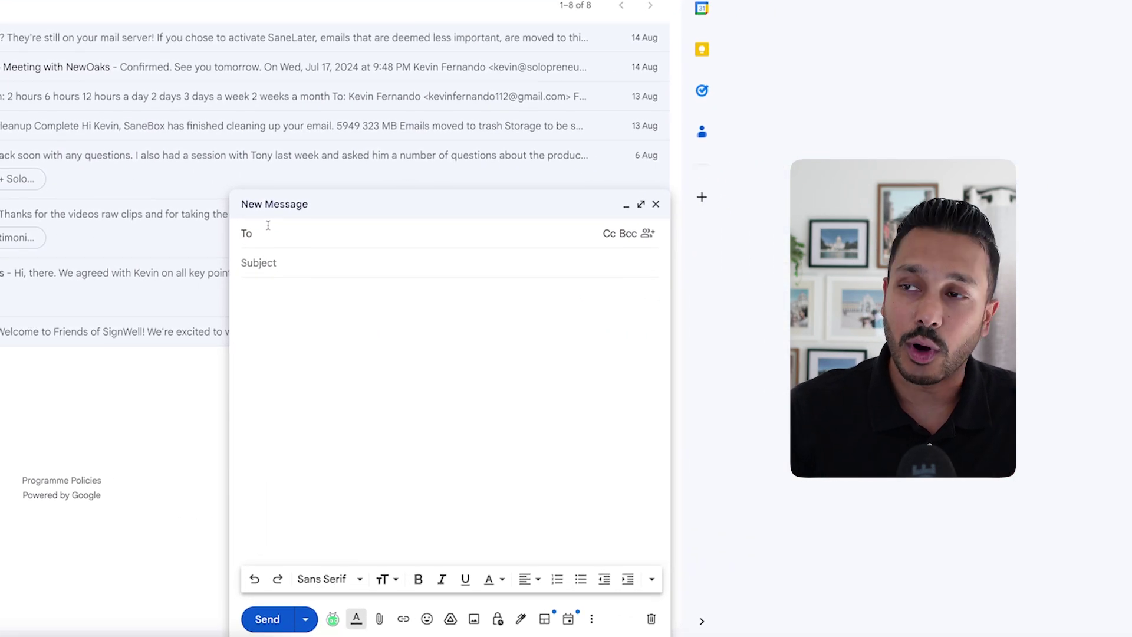
type("j")
key("BackSpace")
type("kevin")
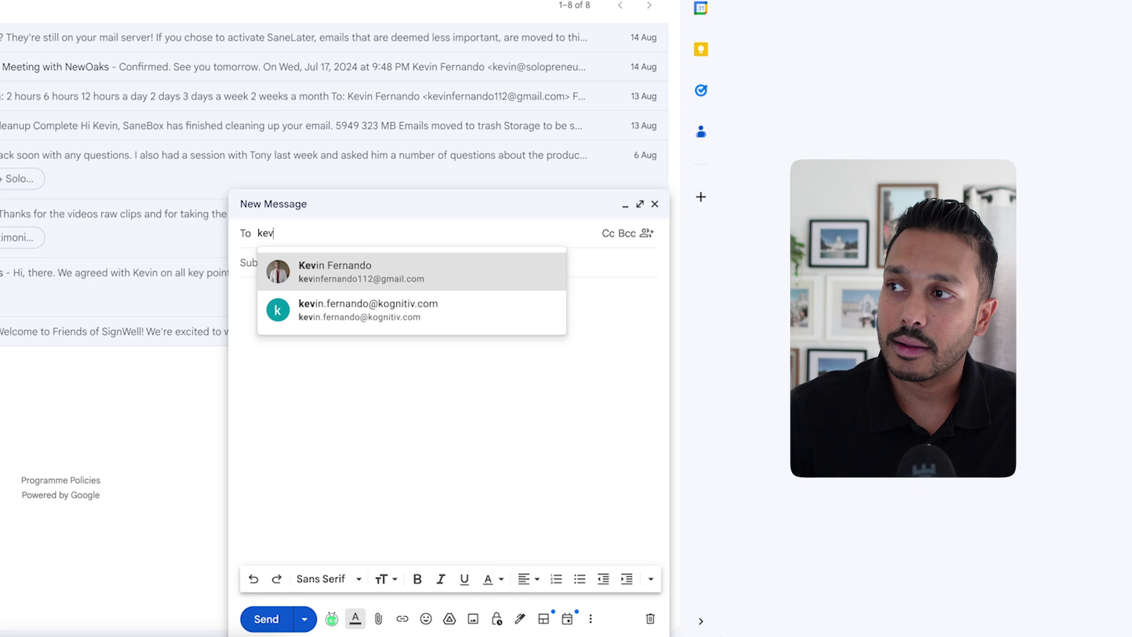
left_click(316, 262)
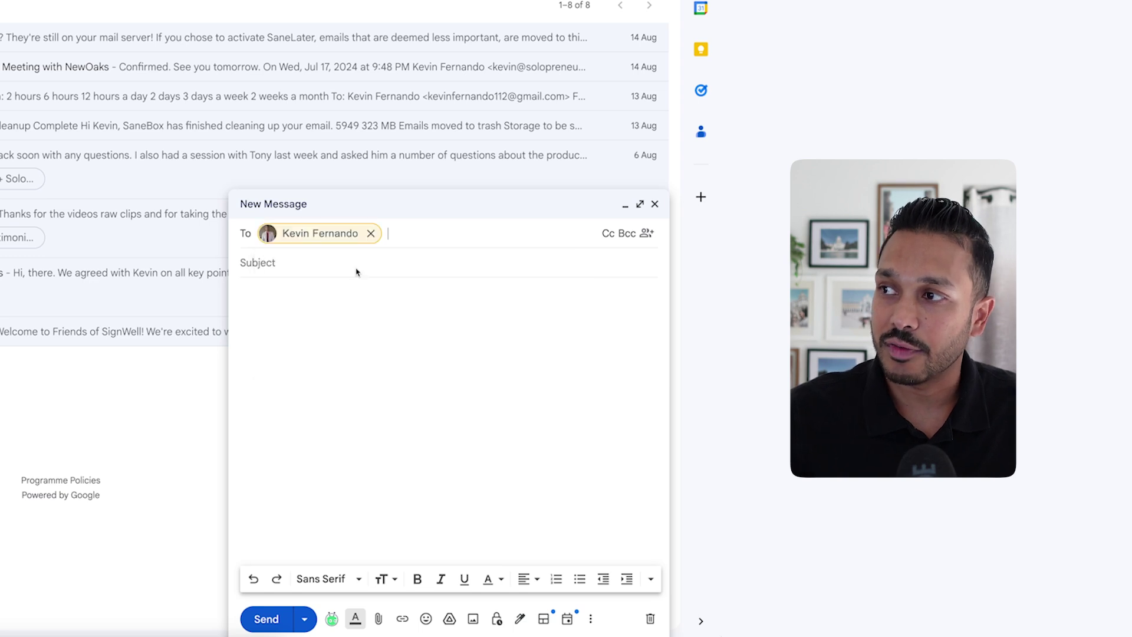
left_click(268, 277)
type("hey kevin")
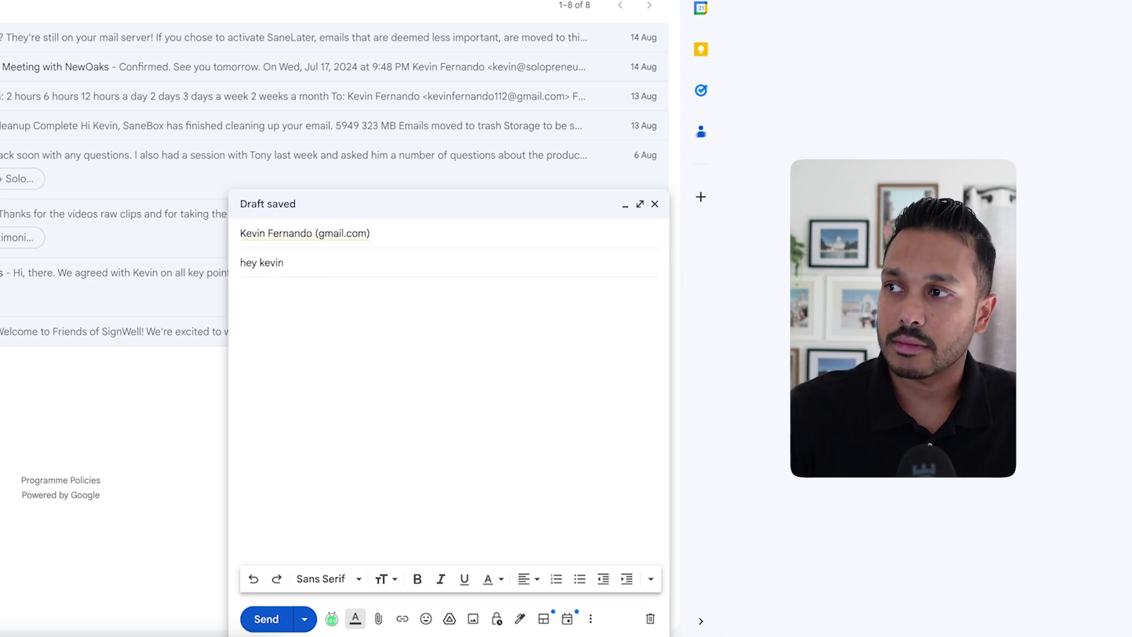
type(" can you please confirm")
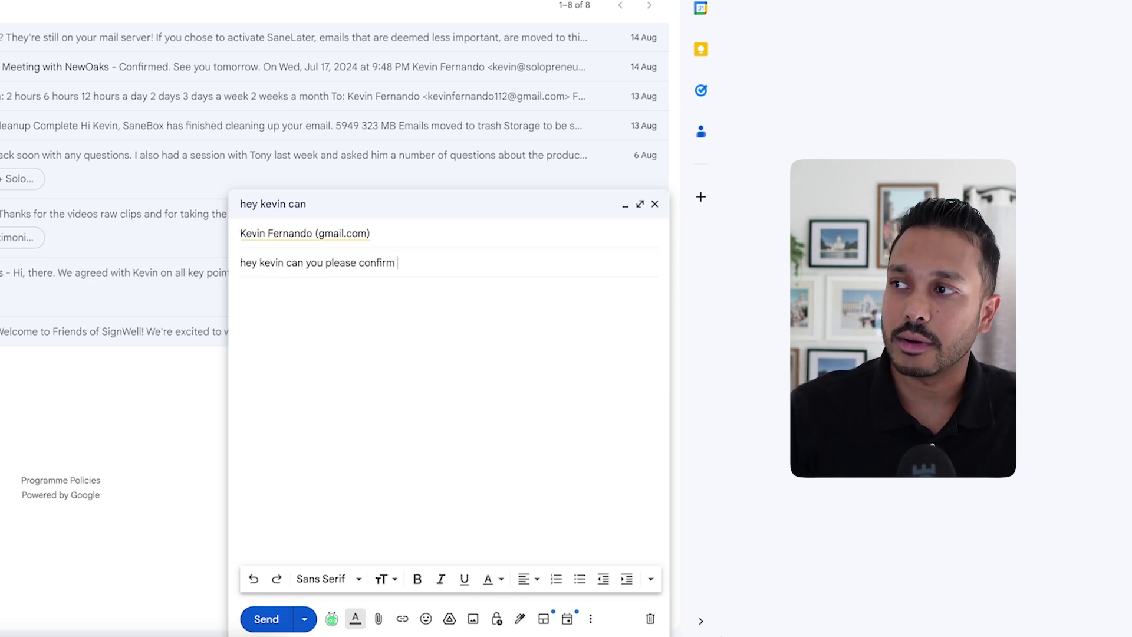
left_click(241, 291)
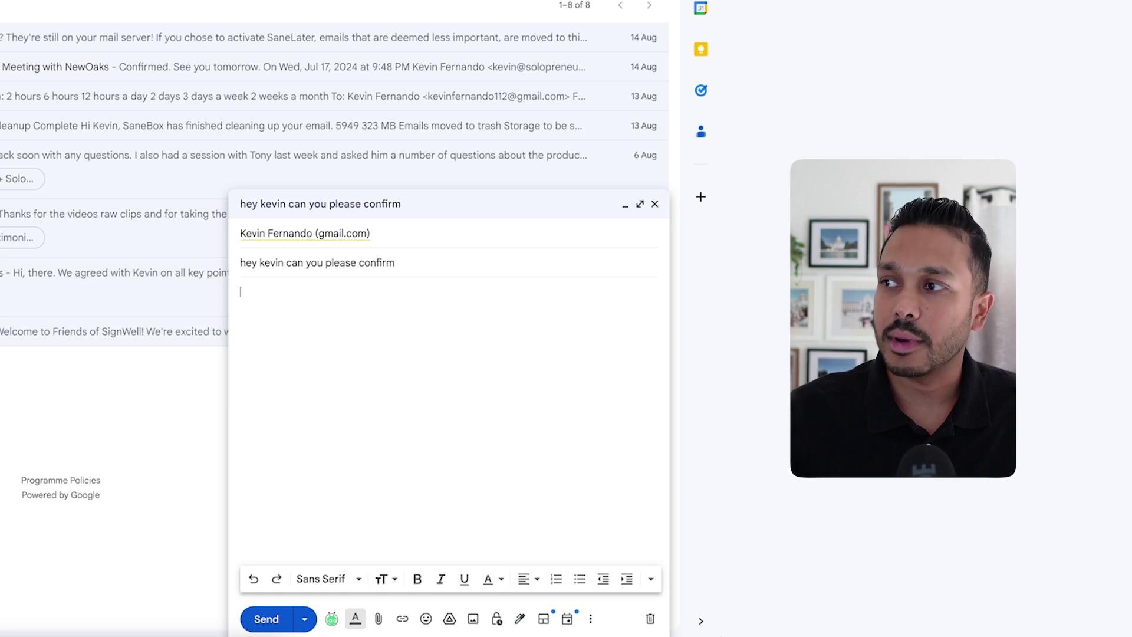
left_click(621, 239)
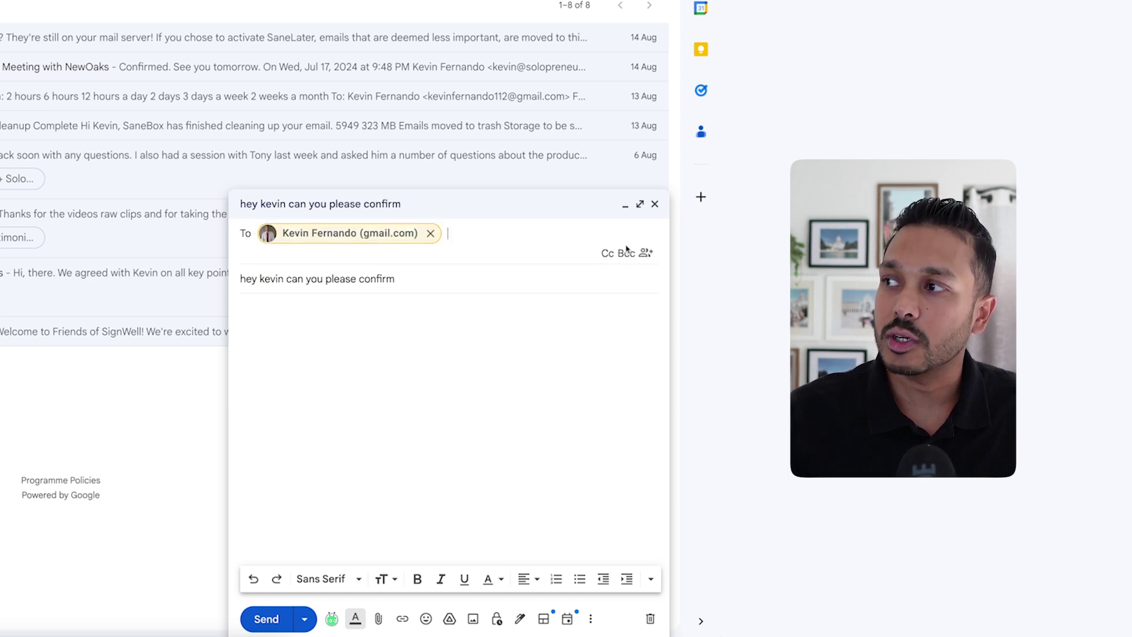
left_click(608, 254)
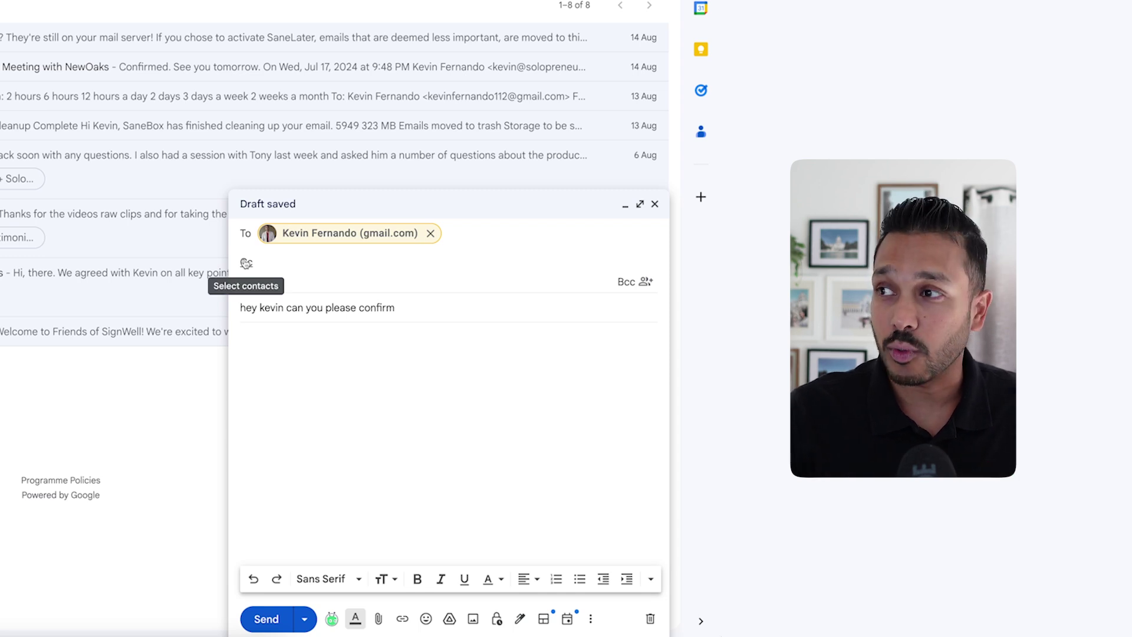
type("tomorro")
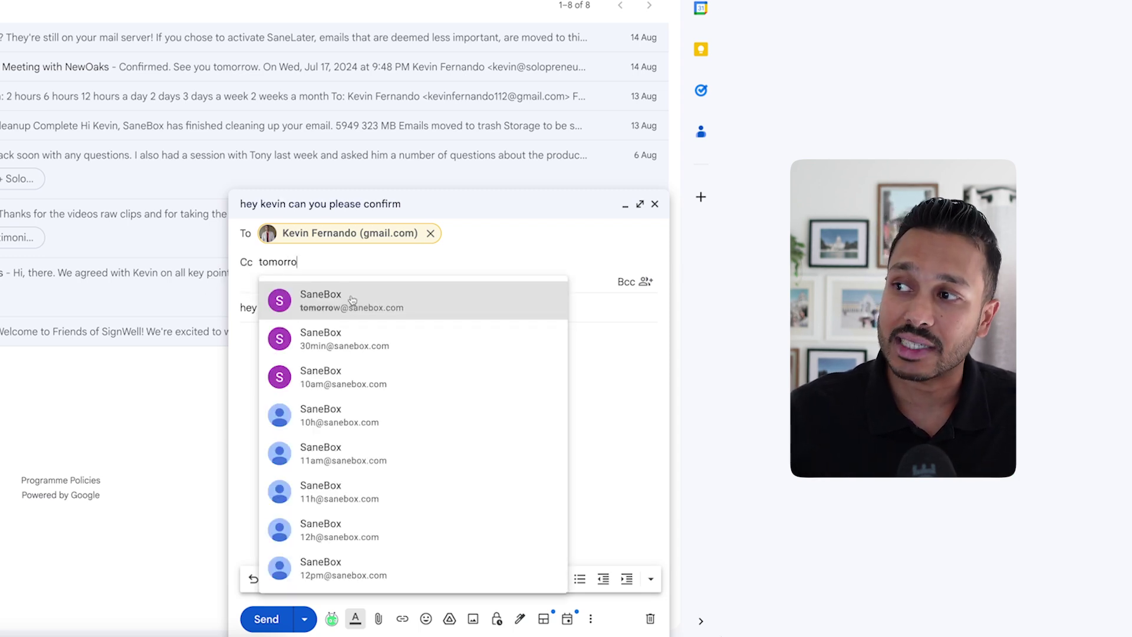
left_click(352, 300)
left_click(306, 346)
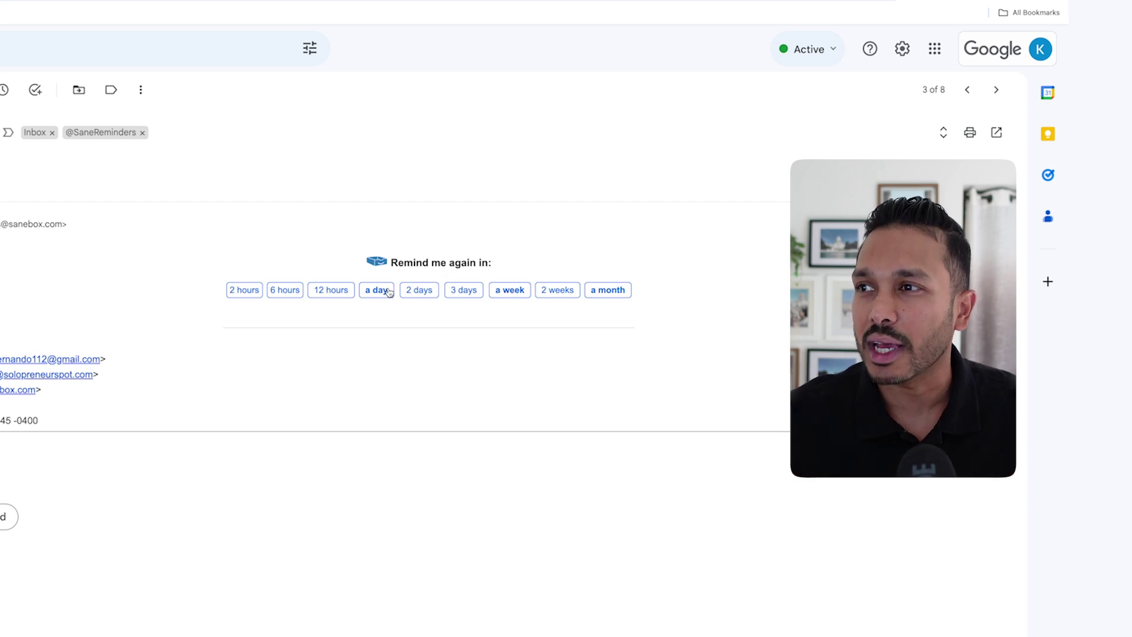
Use a 'Remind me again in' link so the Example Reminder email resurfaces later
left_click(425, 290)
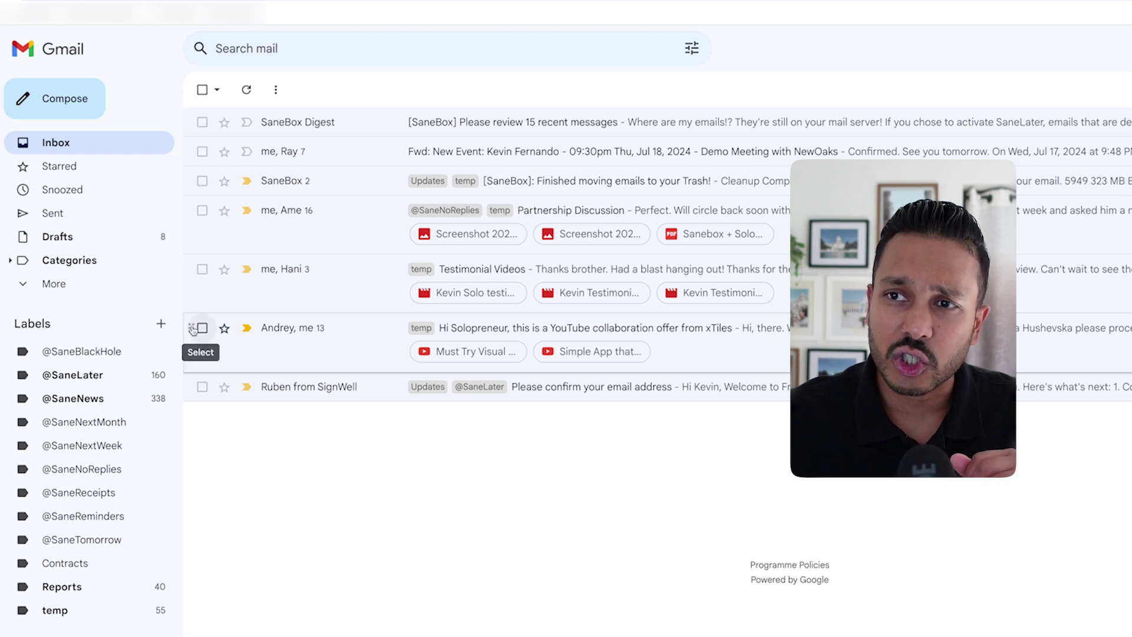
left_click_drag(193, 329, 103, 537)
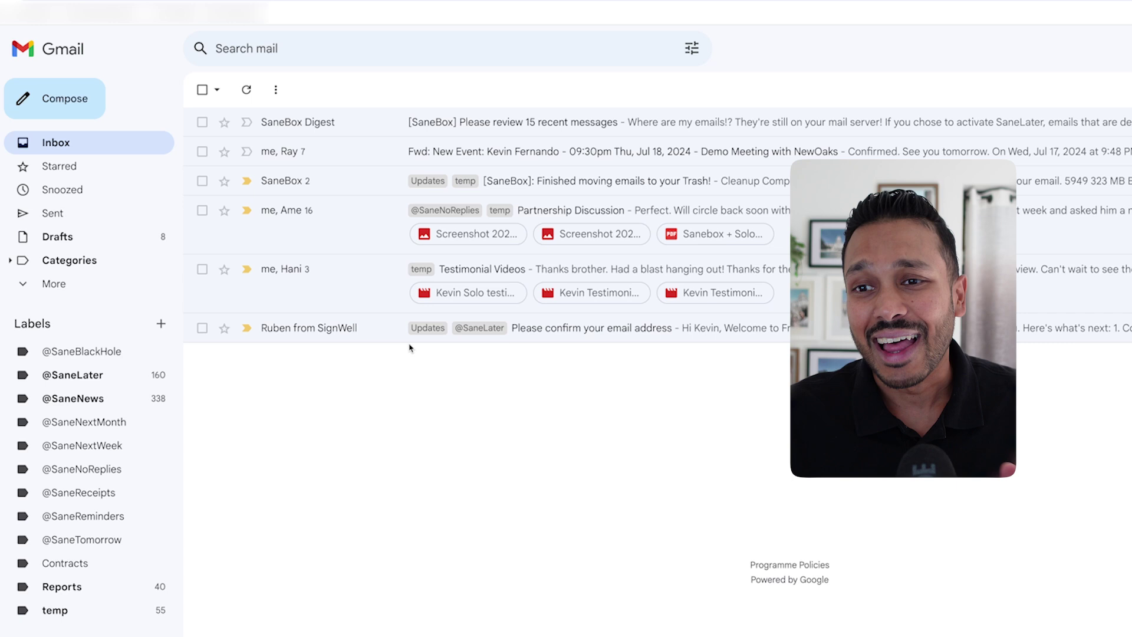
left_click(98, 539)
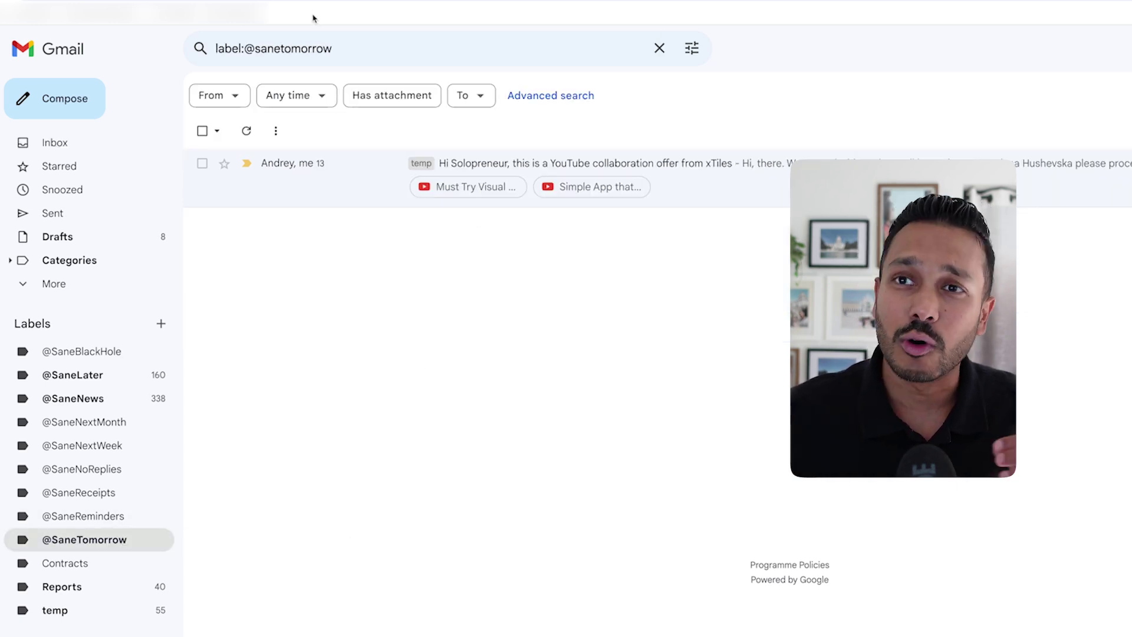
left_click(75, 145)
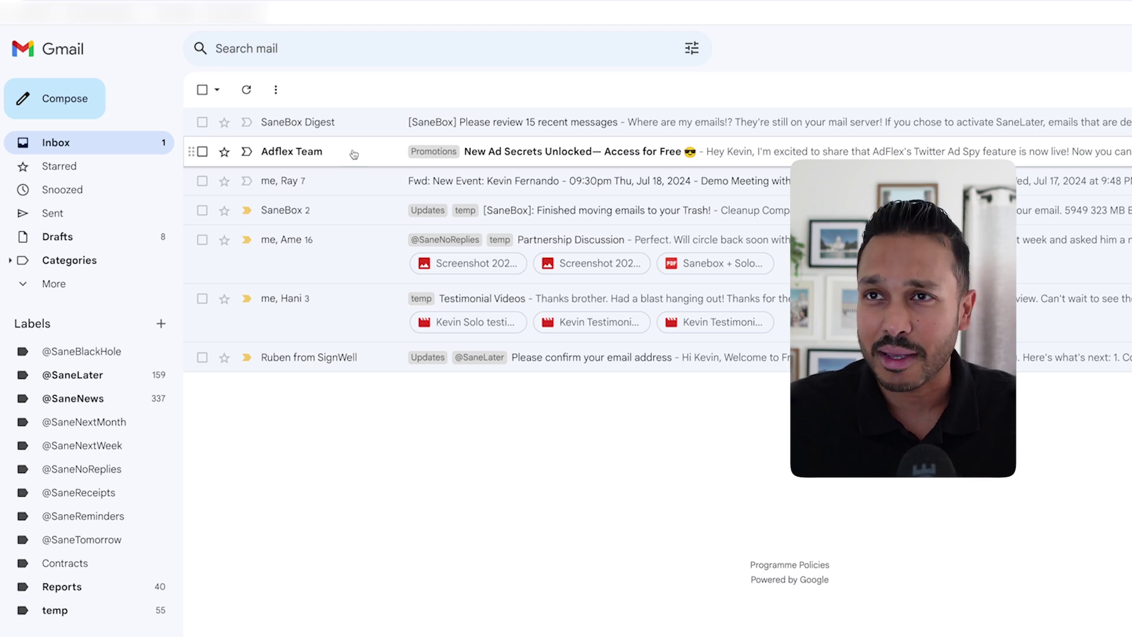
left_click_drag(198, 151, 89, 517)
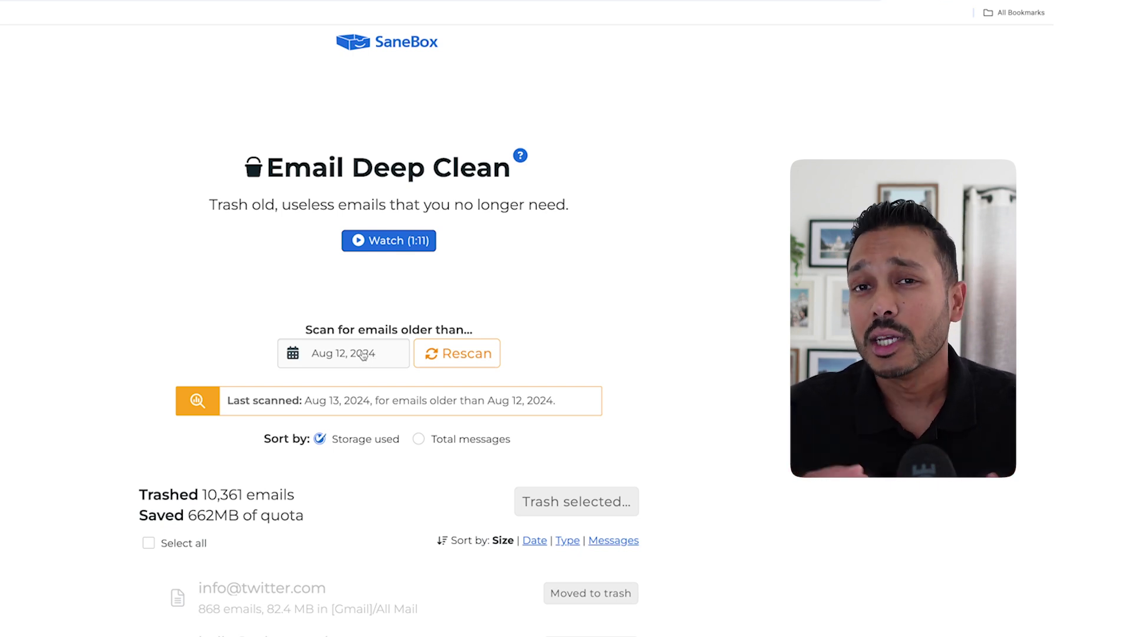
Set the Deep Clean scan cutoff date to Jul 1, 2024
left_click(362, 354)
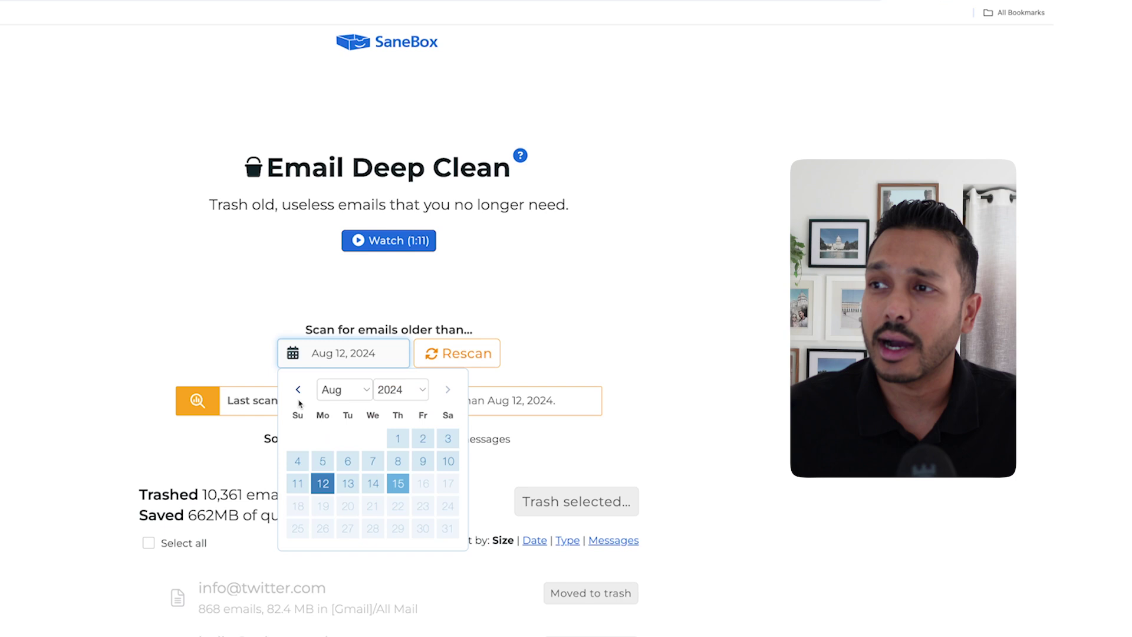
left_click(299, 390)
left_click(323, 439)
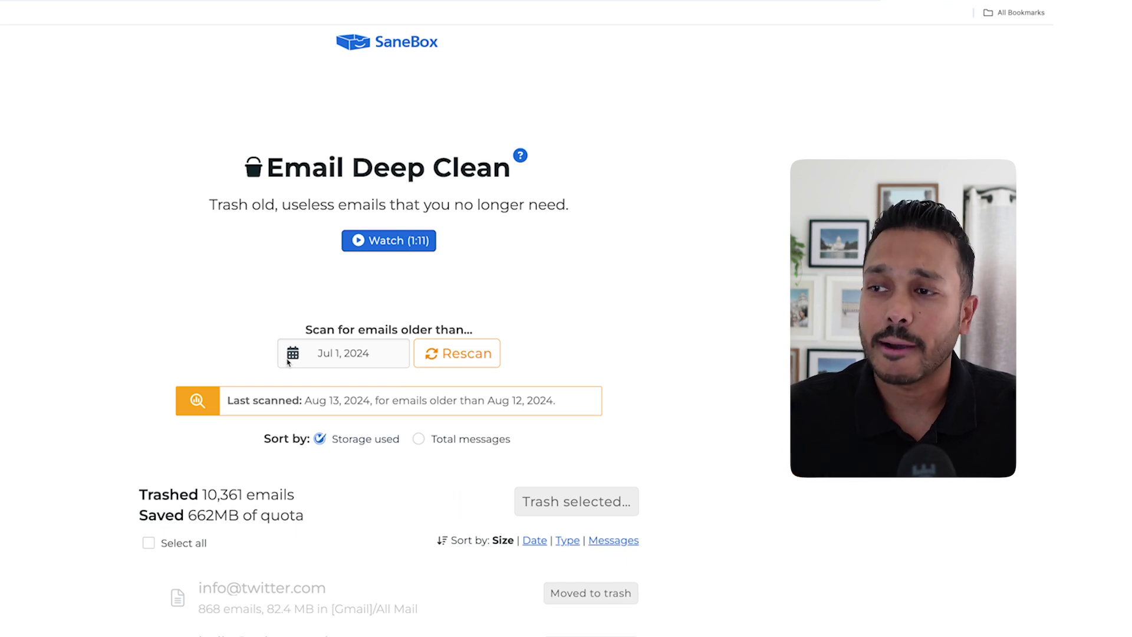
Review the sender list, marking and then unmarking the fourth sender's emails
scroll(126, 417, "down", 7)
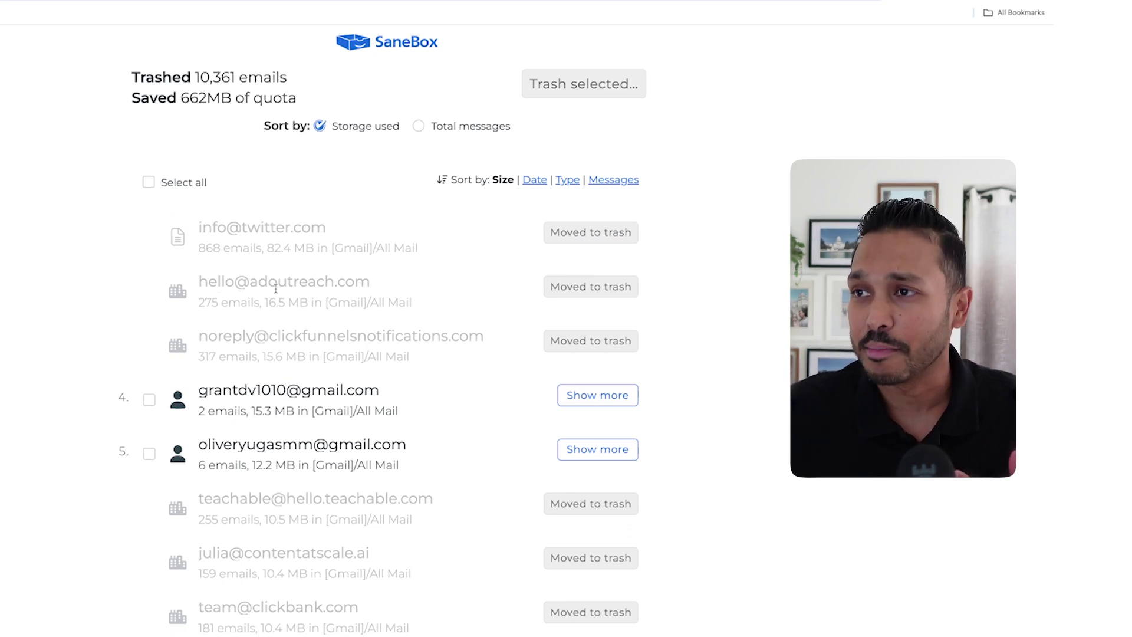
scroll(412, 377, "down", 10)
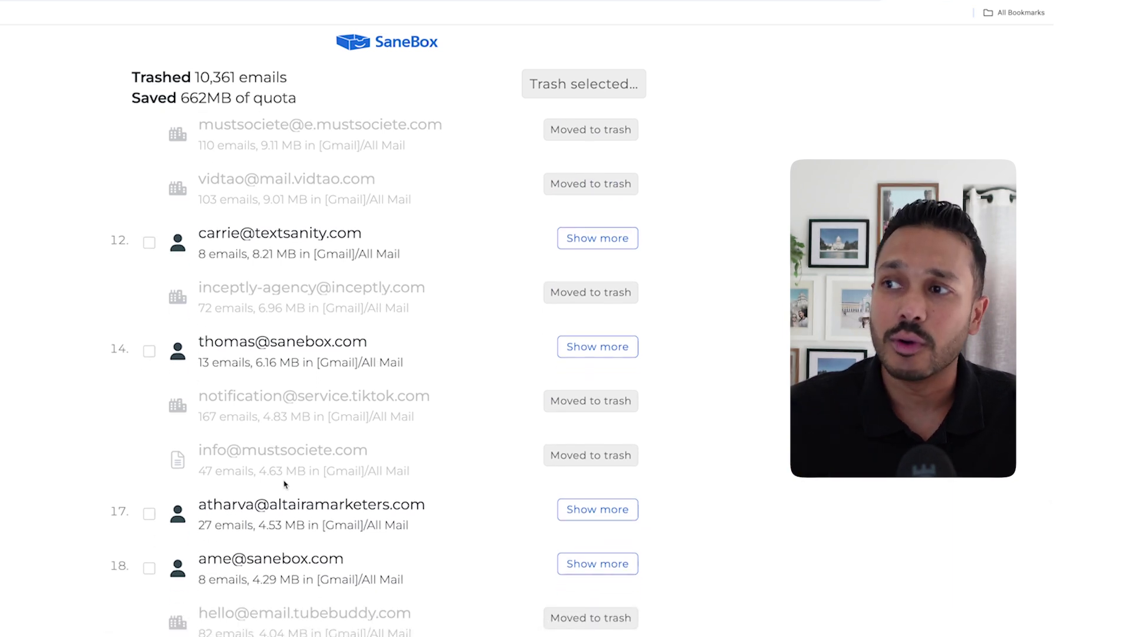
scroll(257, 382, "up", 15)
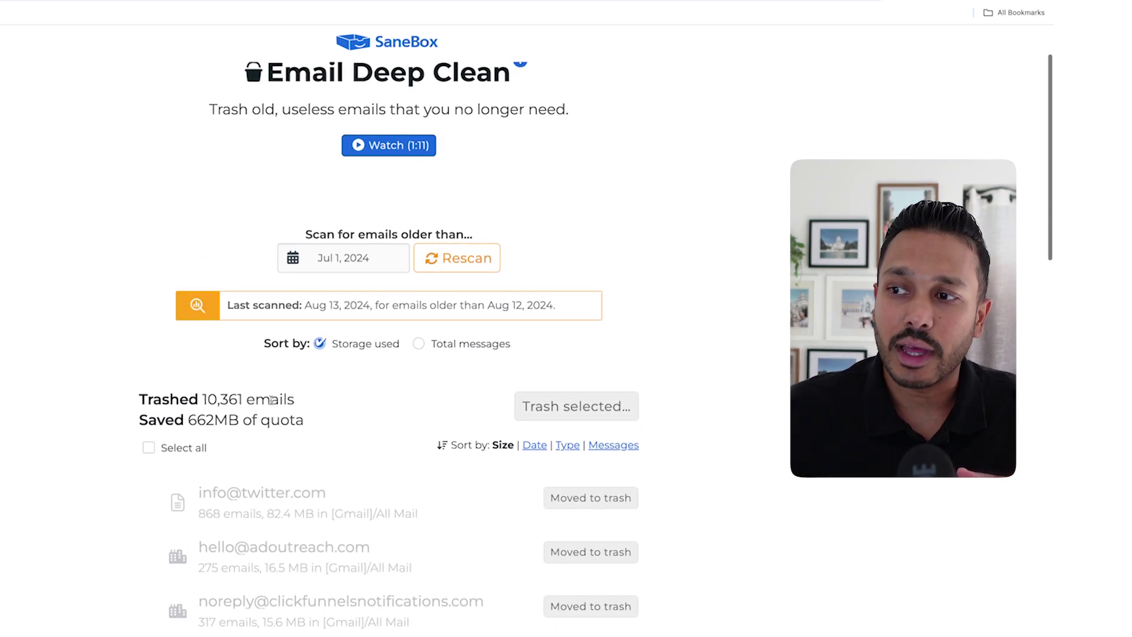
left_click(150, 624)
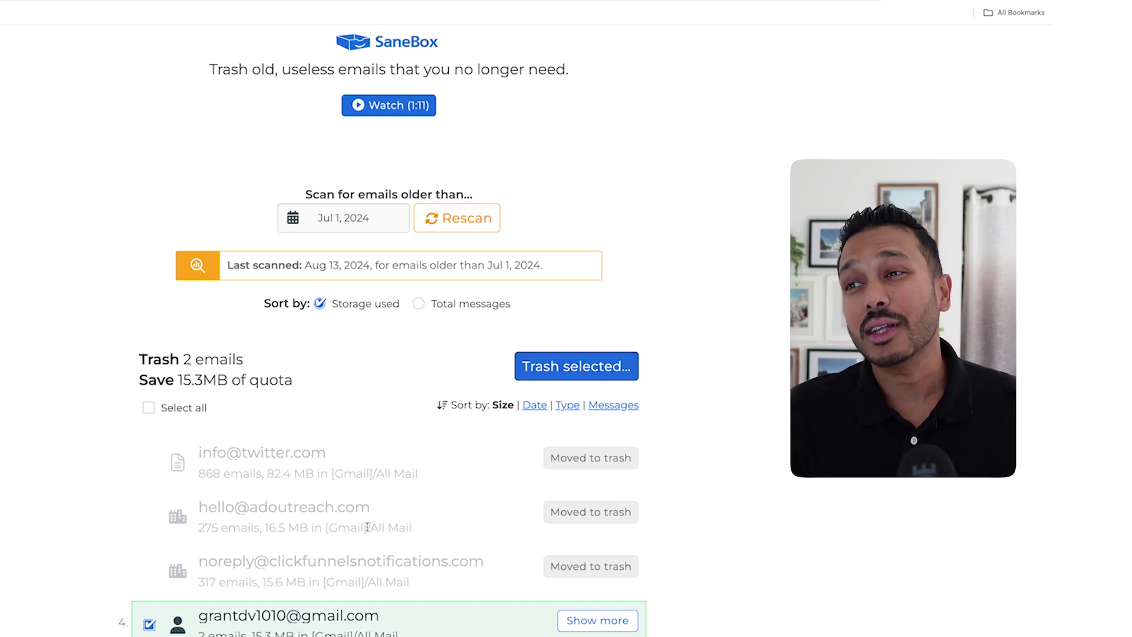
left_click(149, 624)
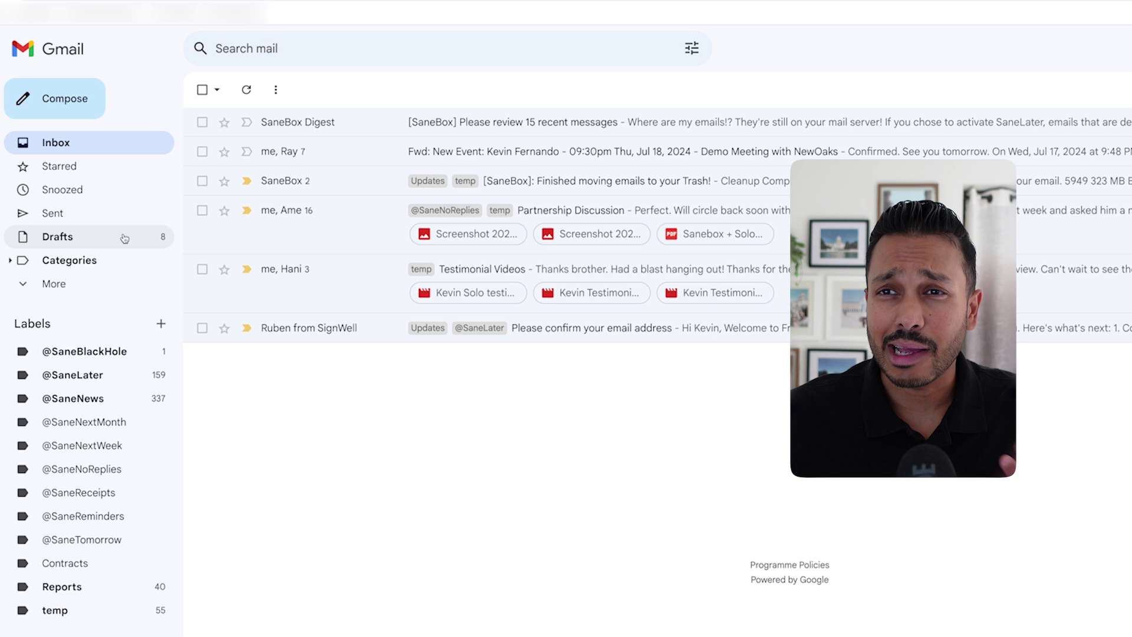
Browse the Social, Updates, Forums and Promotions categories, then collapse the category list
left_click(11, 260)
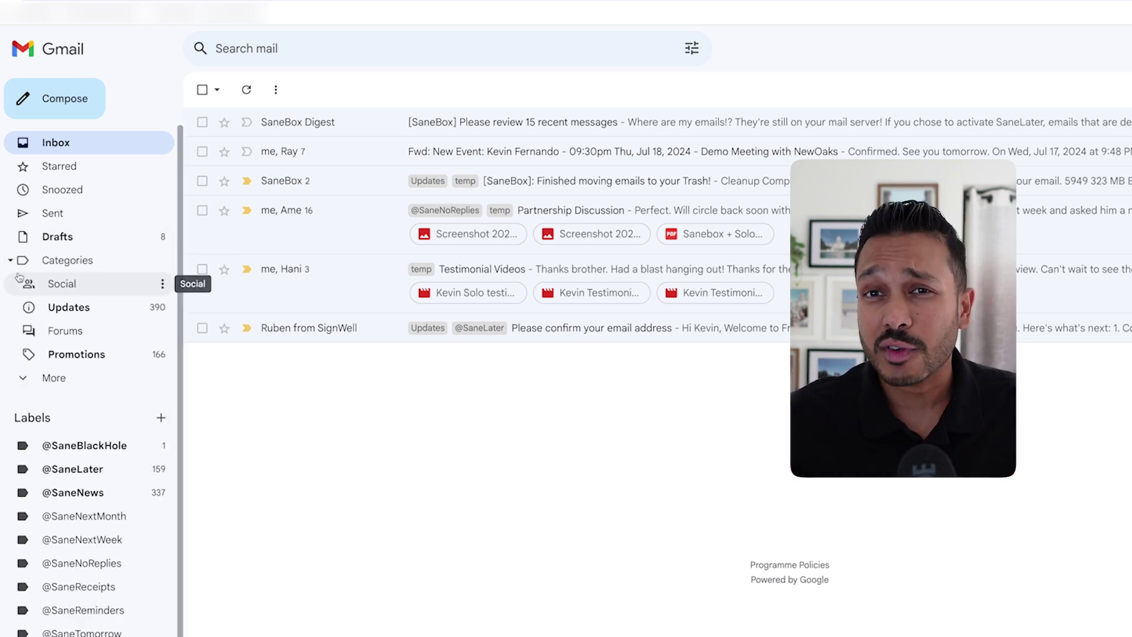
left_click(78, 288)
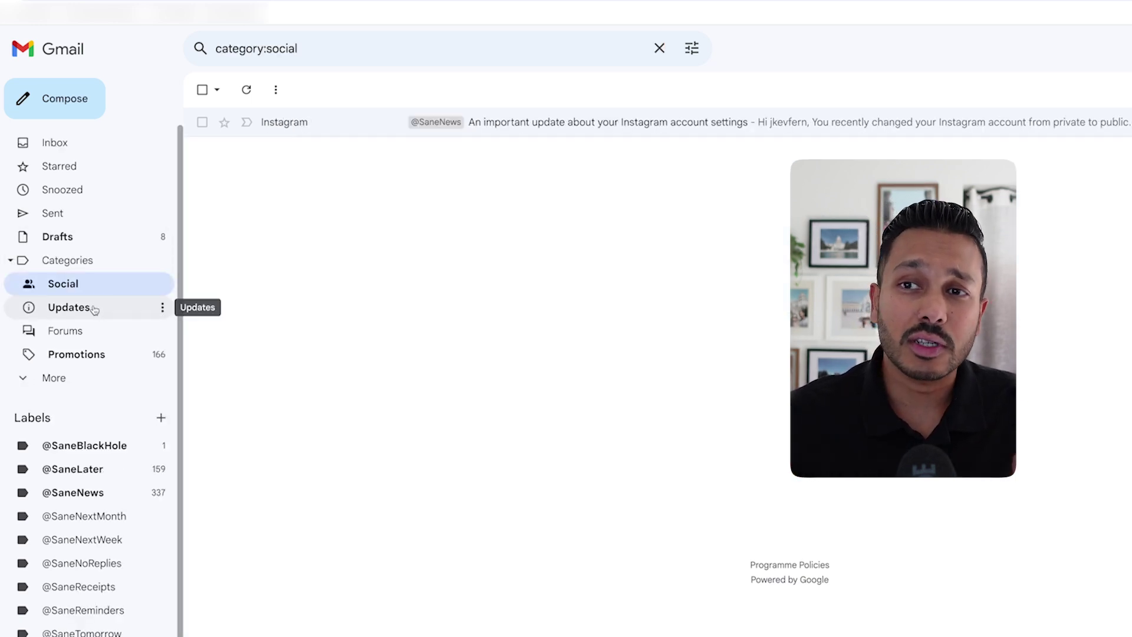
left_click(93, 306)
left_click(86, 331)
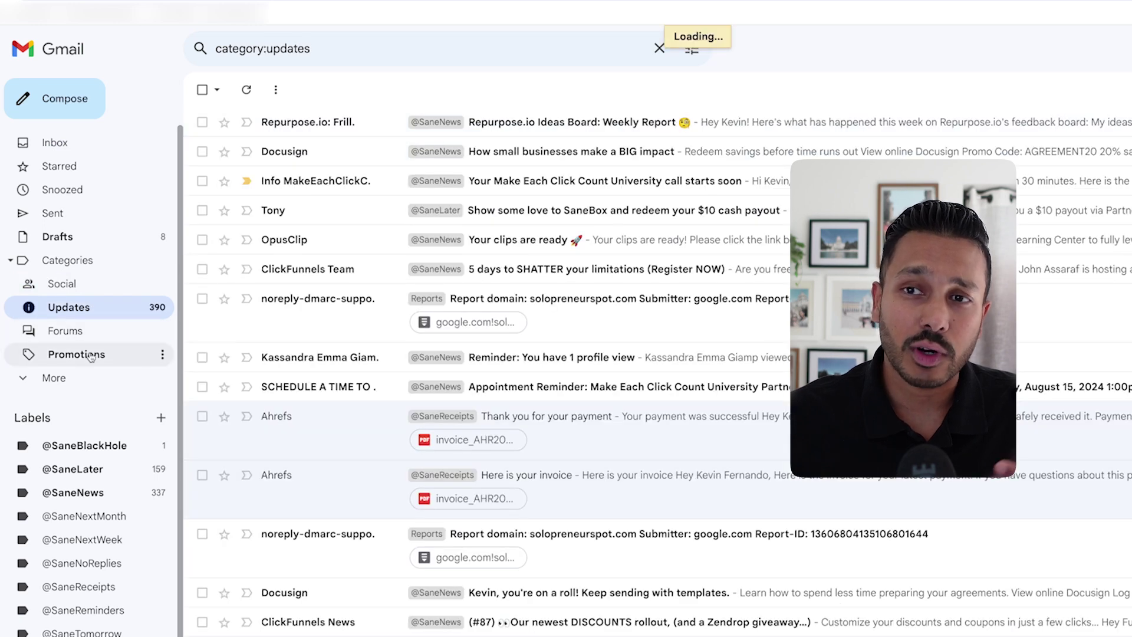
left_click(89, 357)
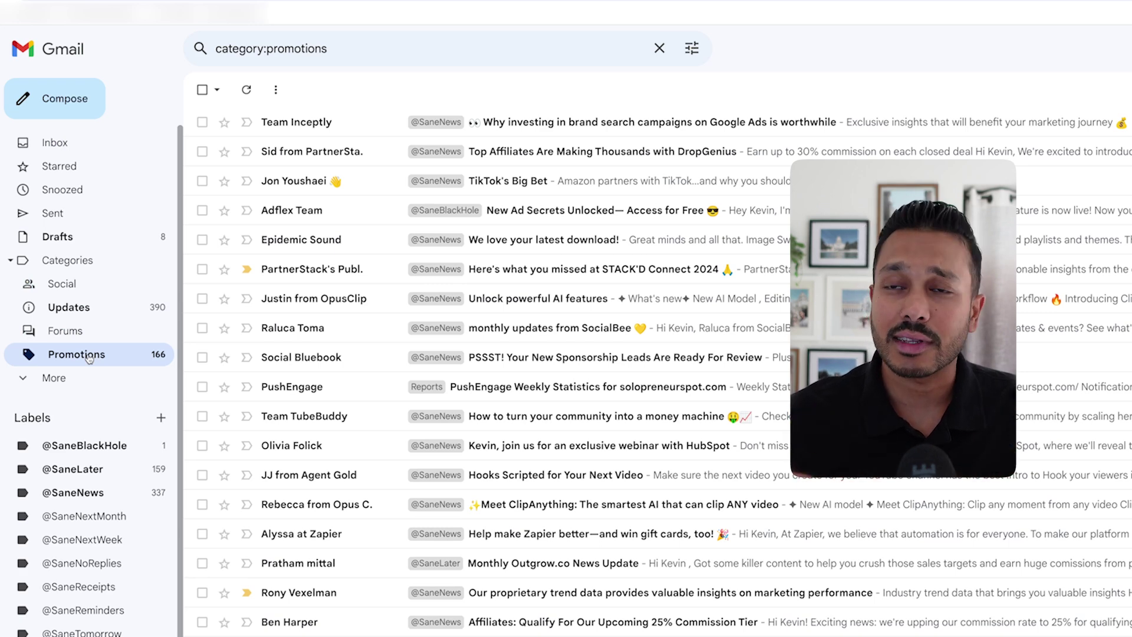
left_click(10, 260)
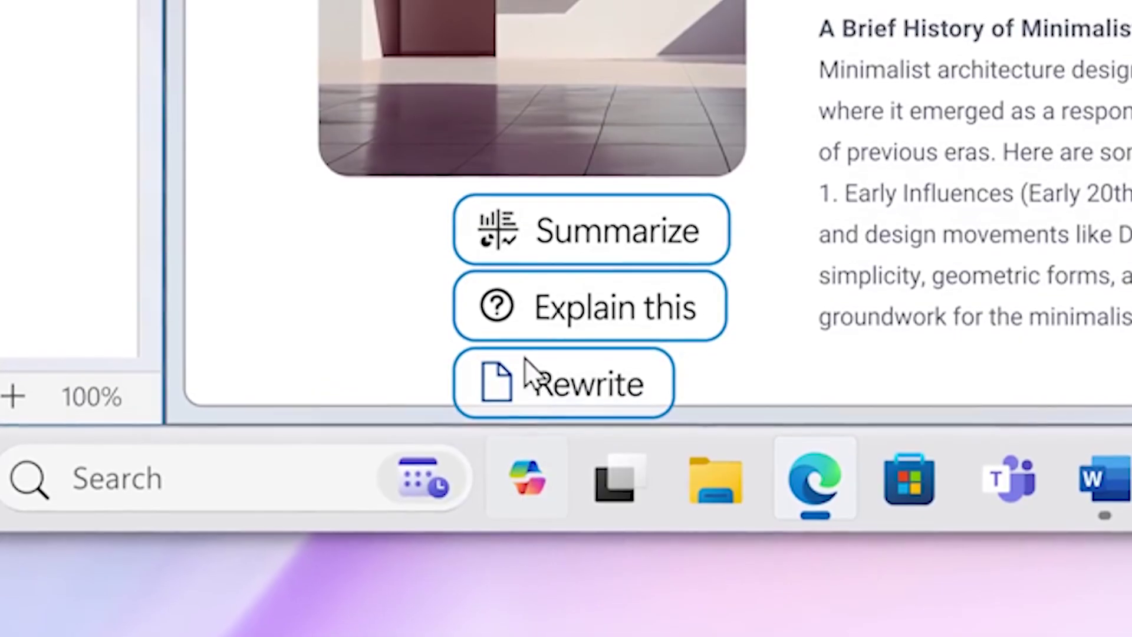
left_click(523, 252)
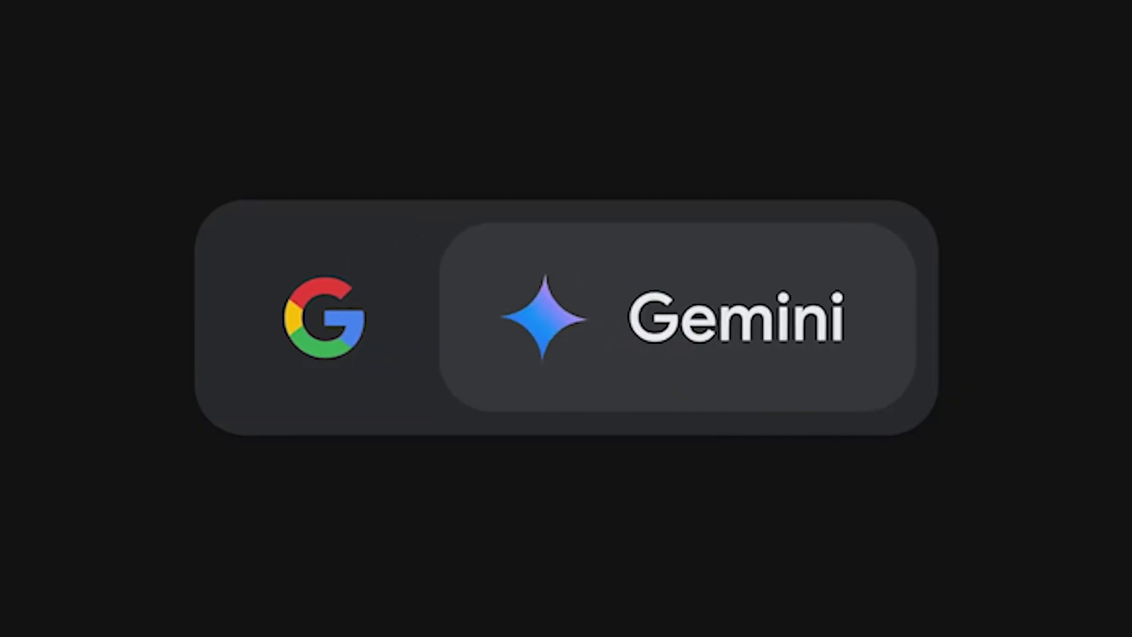